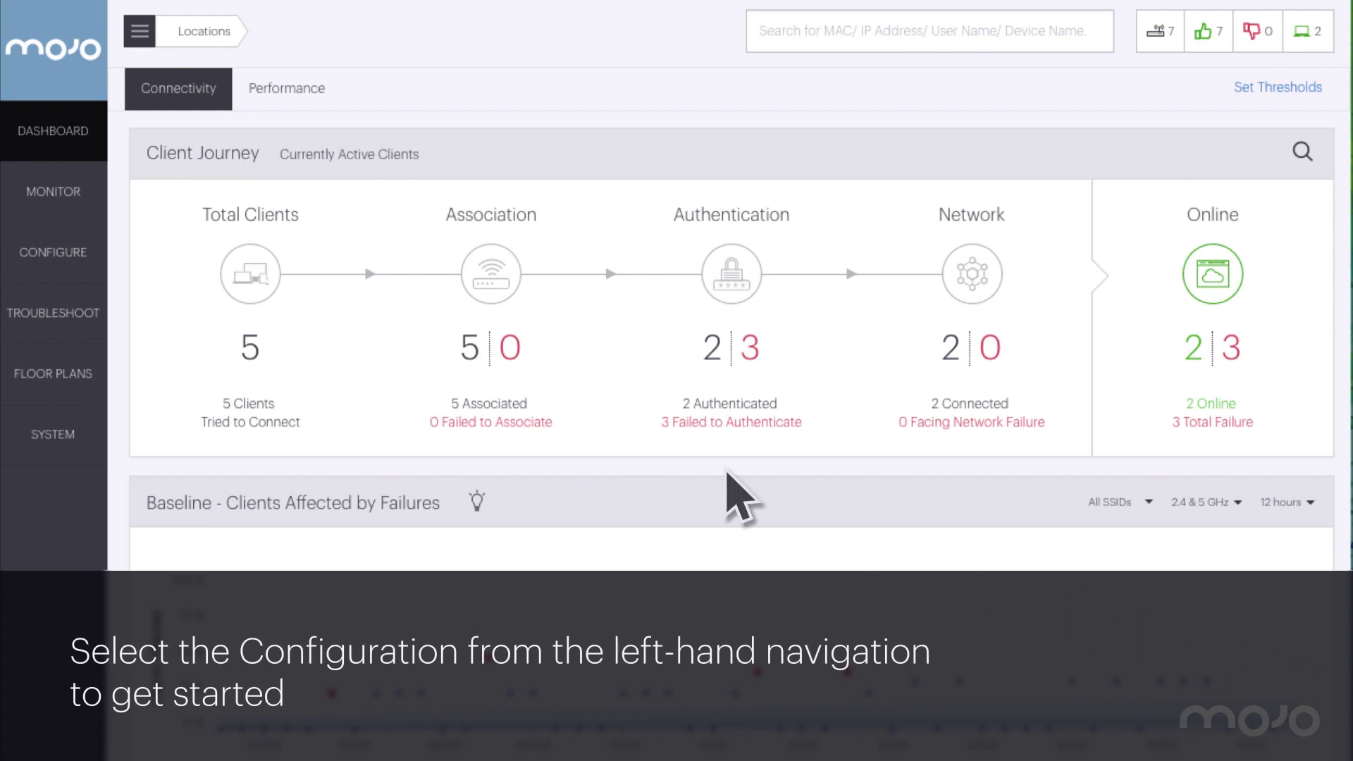
Step: Open the Configure section to reach the SSID list
left_click(52, 248)
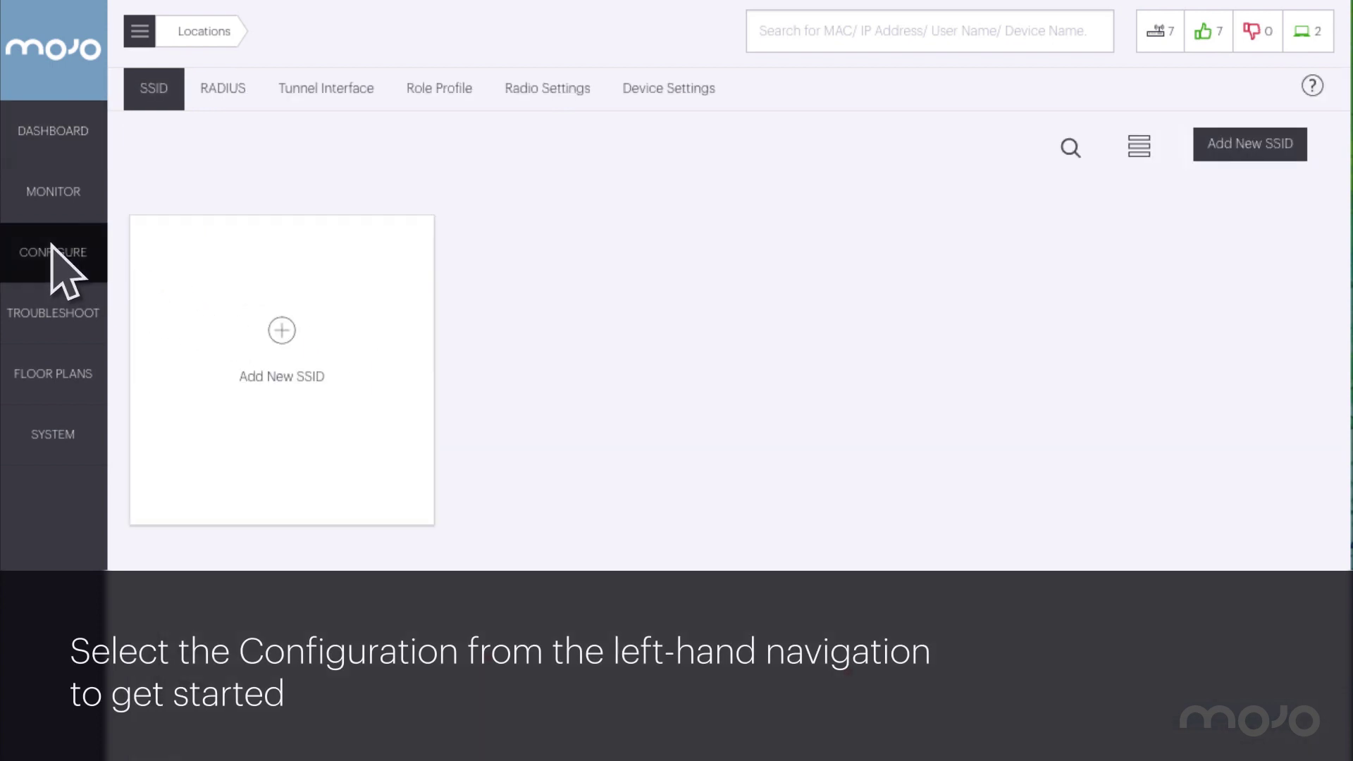
Step: Add a new Guest-type SSID named 'Guest WiFi' and continue to its security settings
left_click(281, 330)
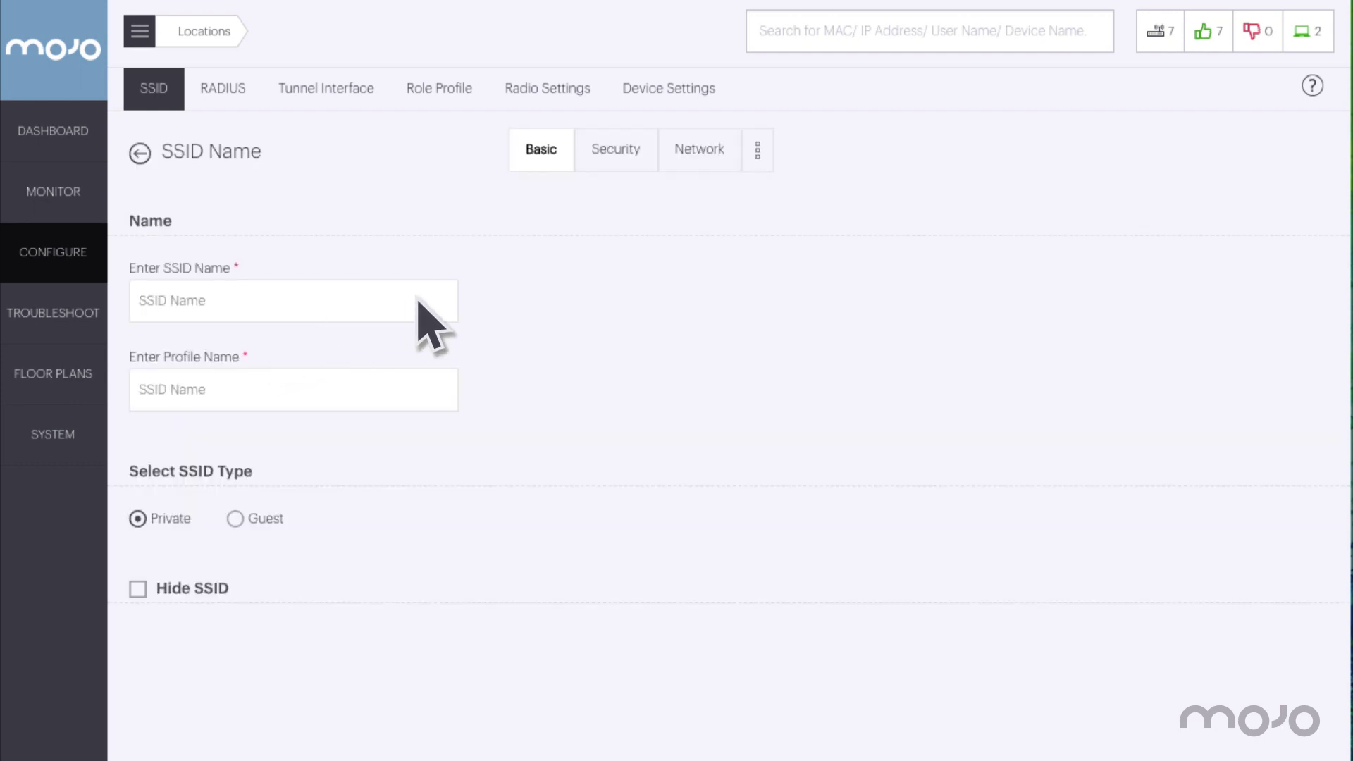
left_click(431, 300)
type("Gue")
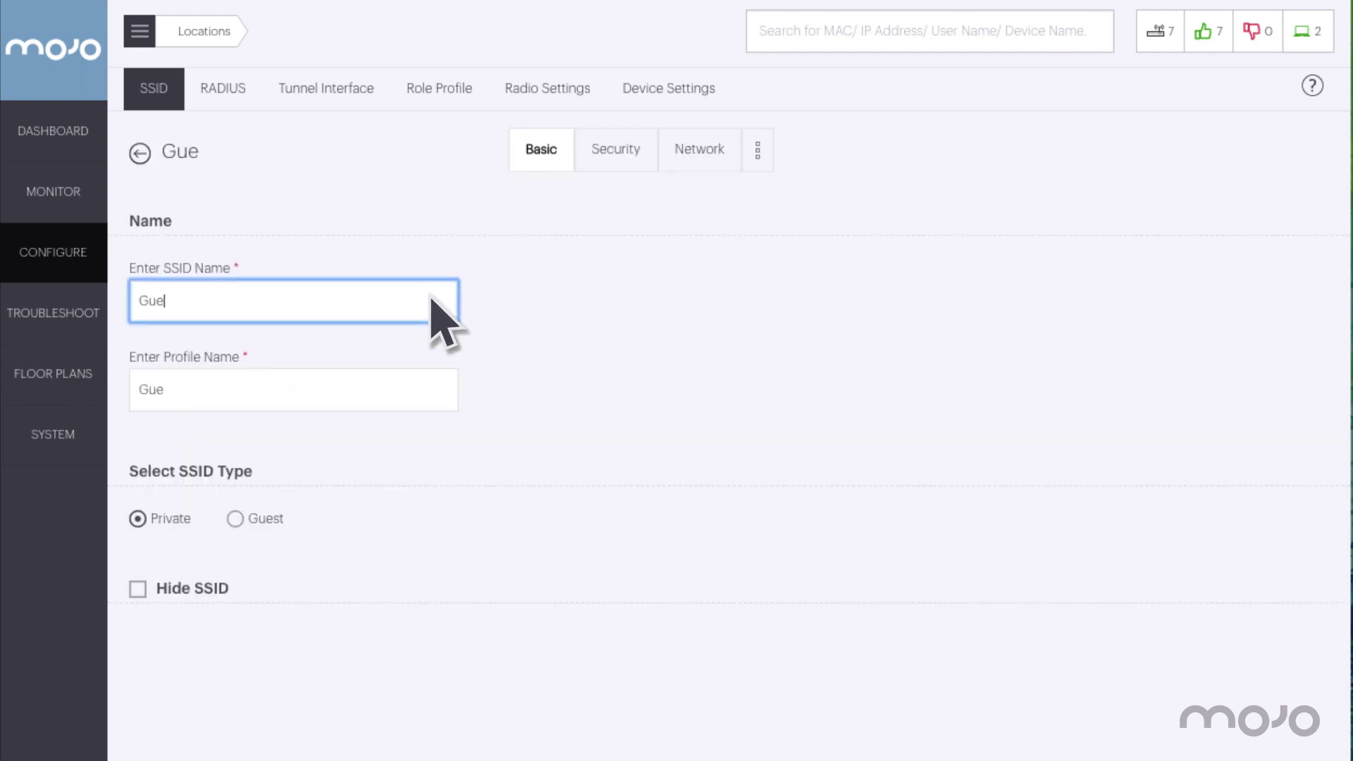
type("st WiFi")
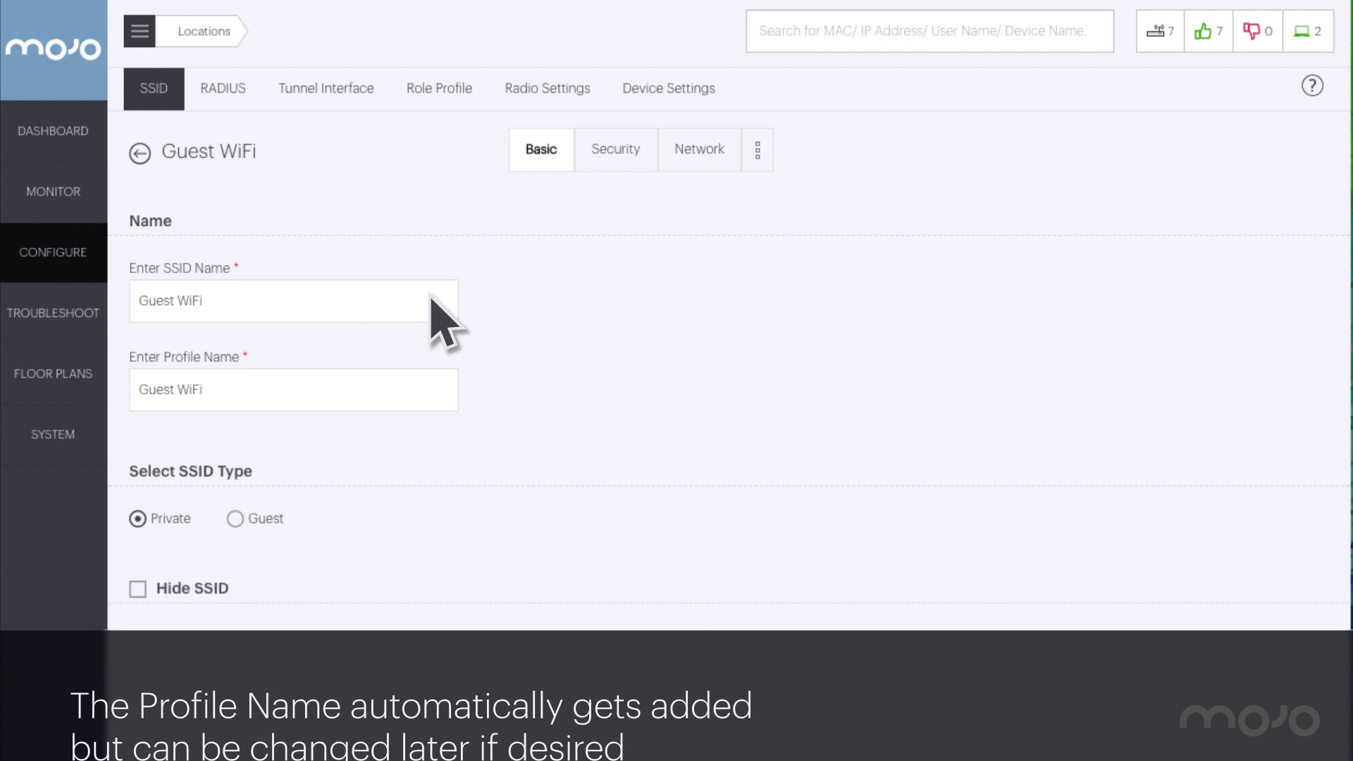
left_click(235, 519)
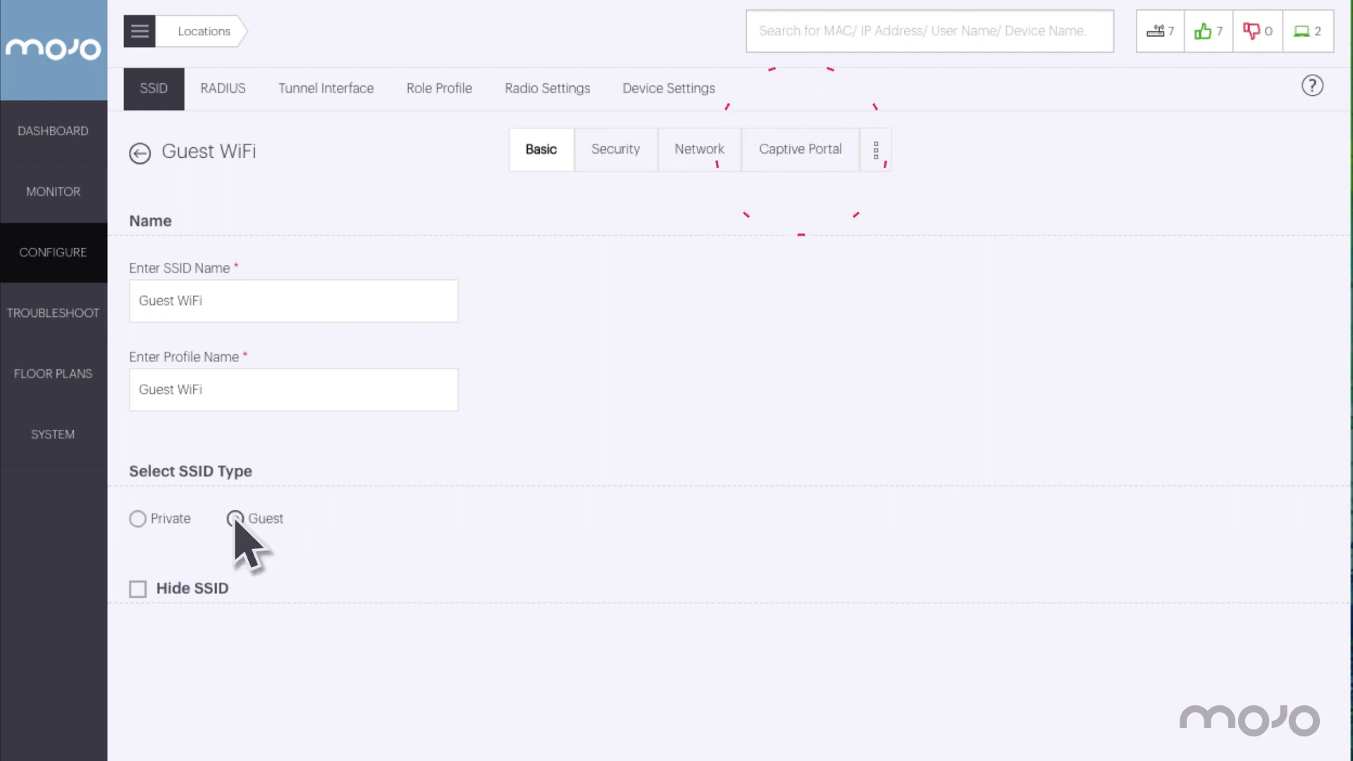
scroll(332, 392, "down", 10)
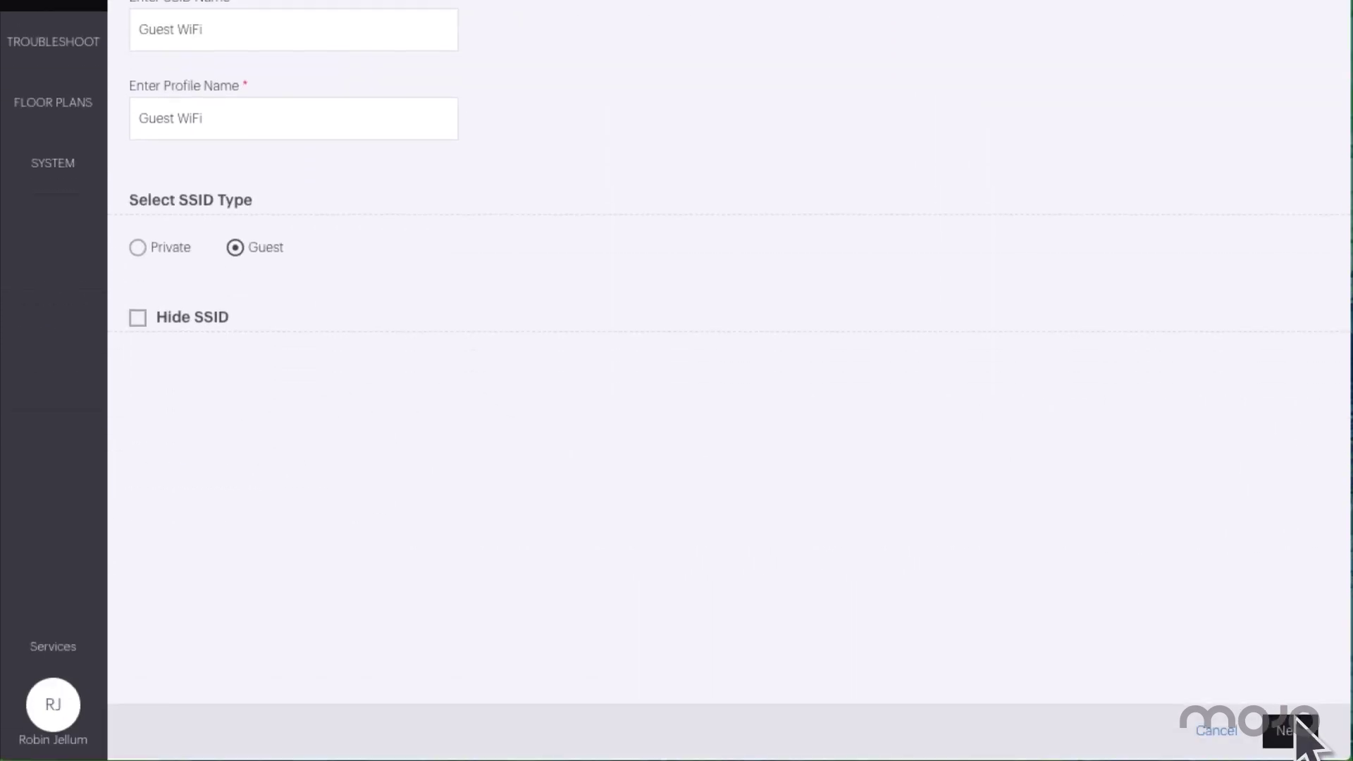
left_click(1295, 739)
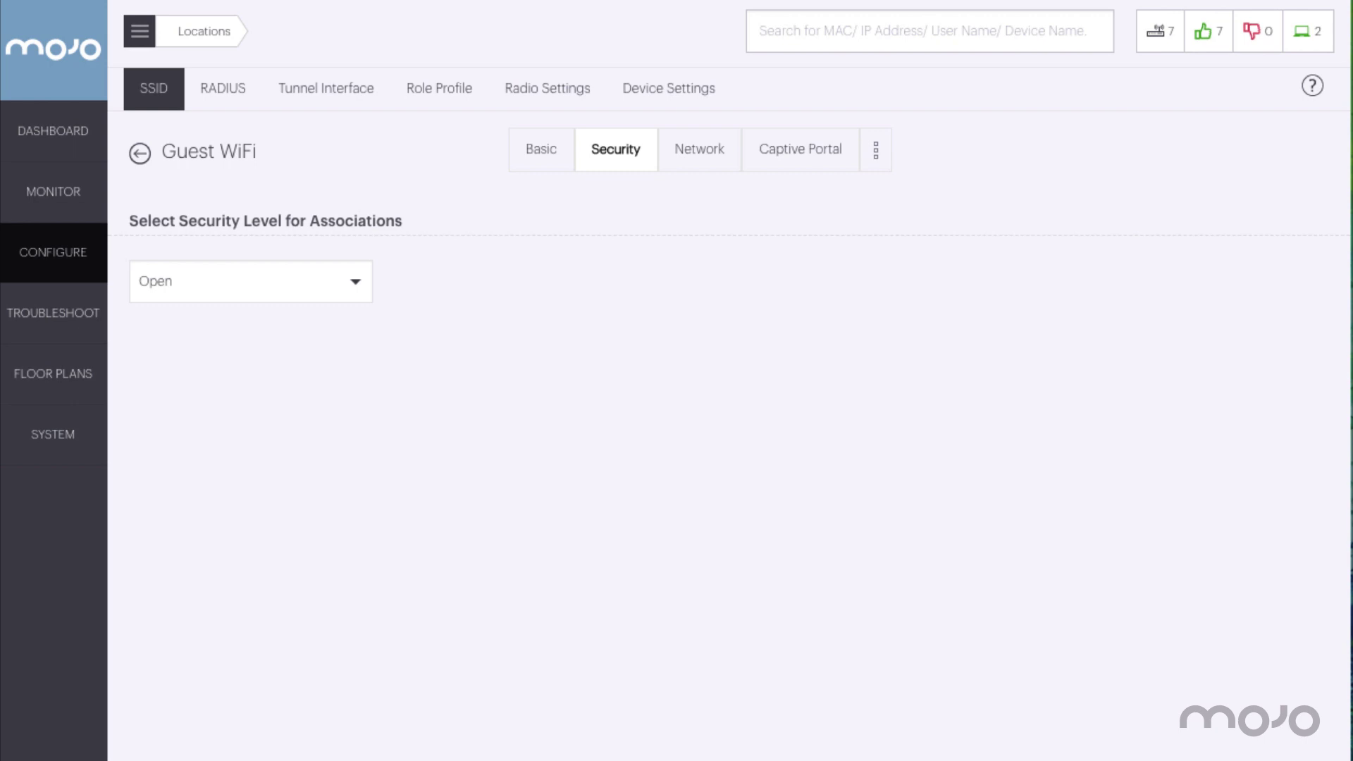
Step: Keep Open security, save and turn on Guest WiFi, and review its Network settings
scroll(1296, 720, "down", 10)
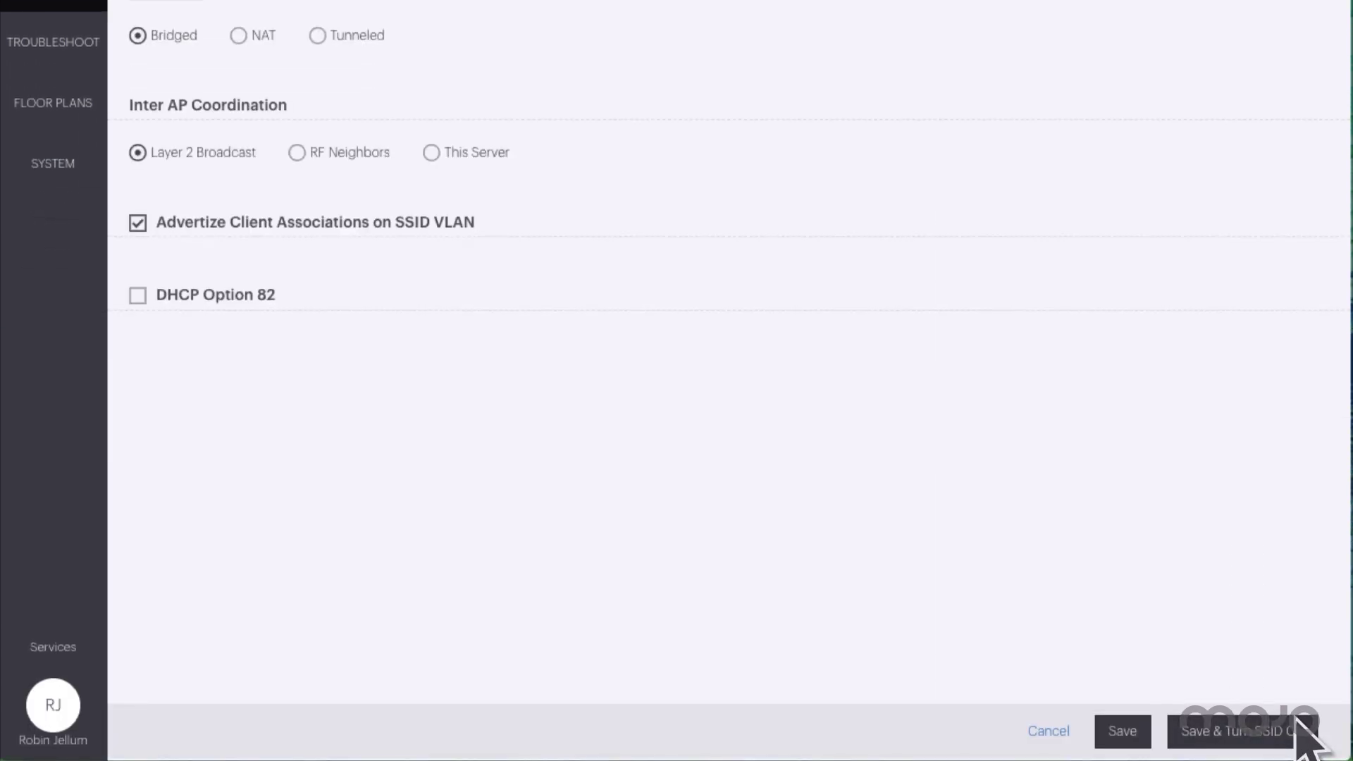
left_click(1296, 720)
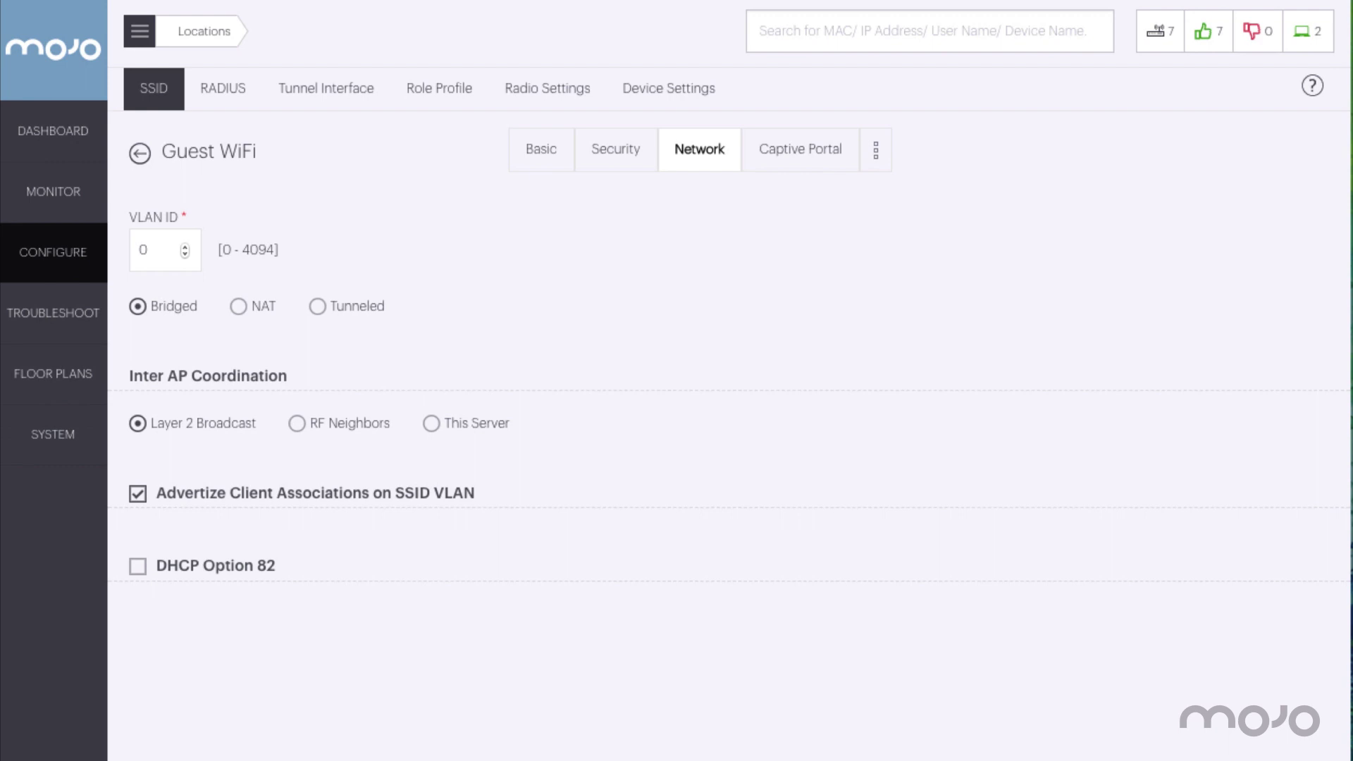
scroll(1264, 732, "down", 4)
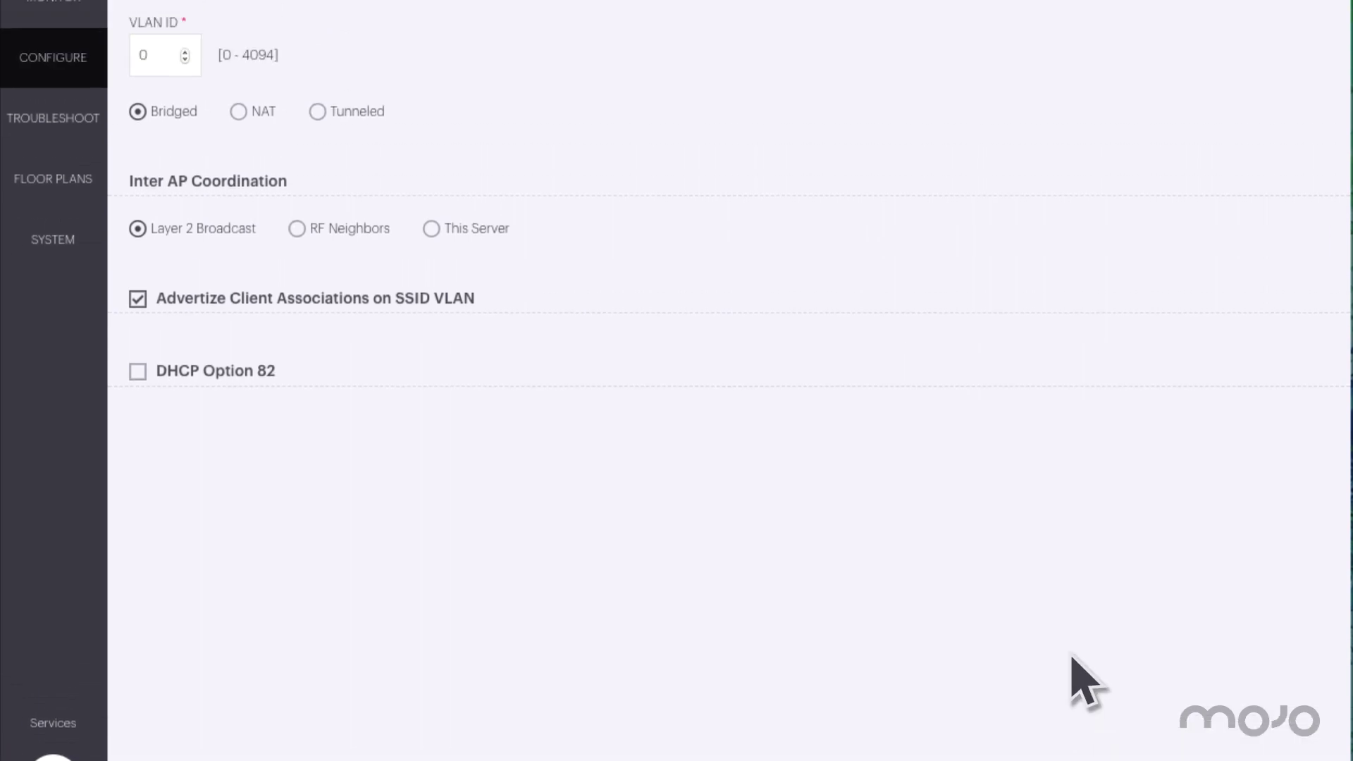
Step: Enable the captive portal for Guest WiFi
left_click(808, 148)
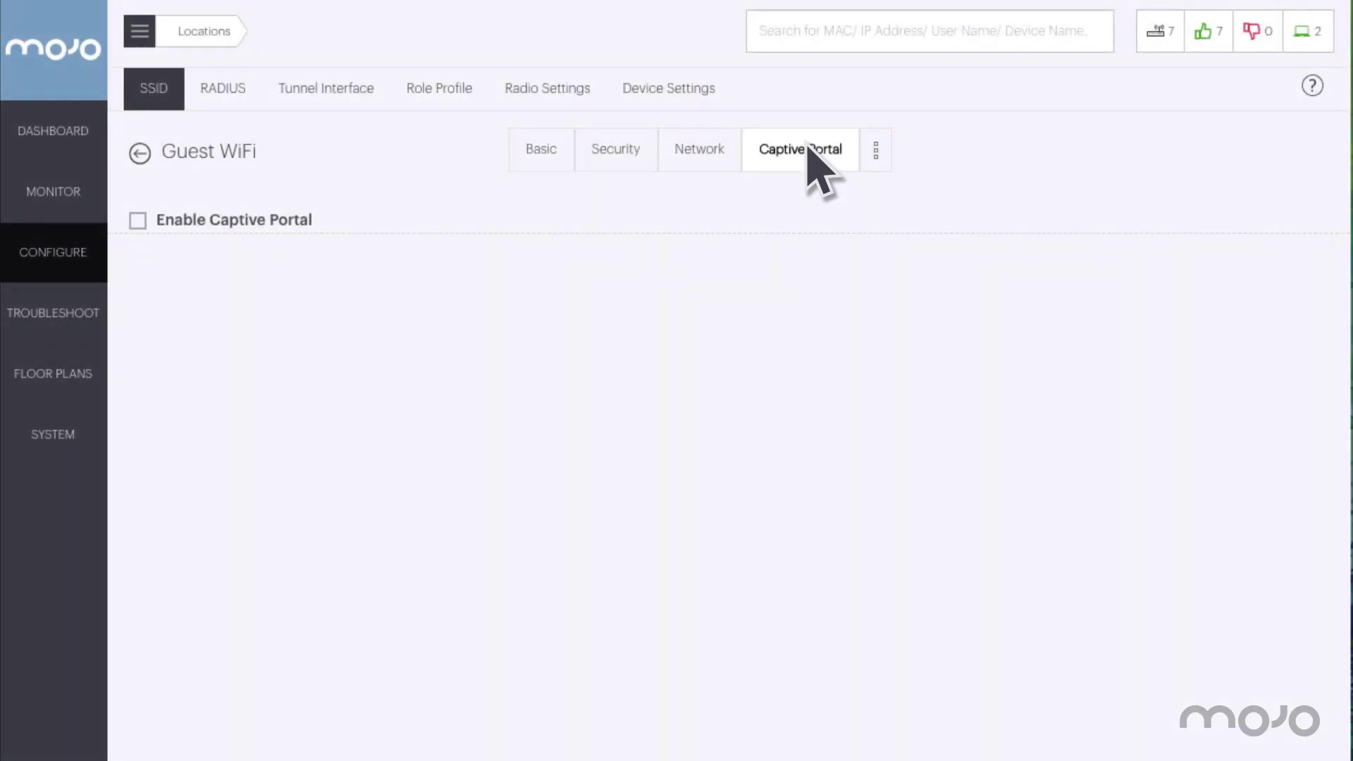
left_click(137, 221)
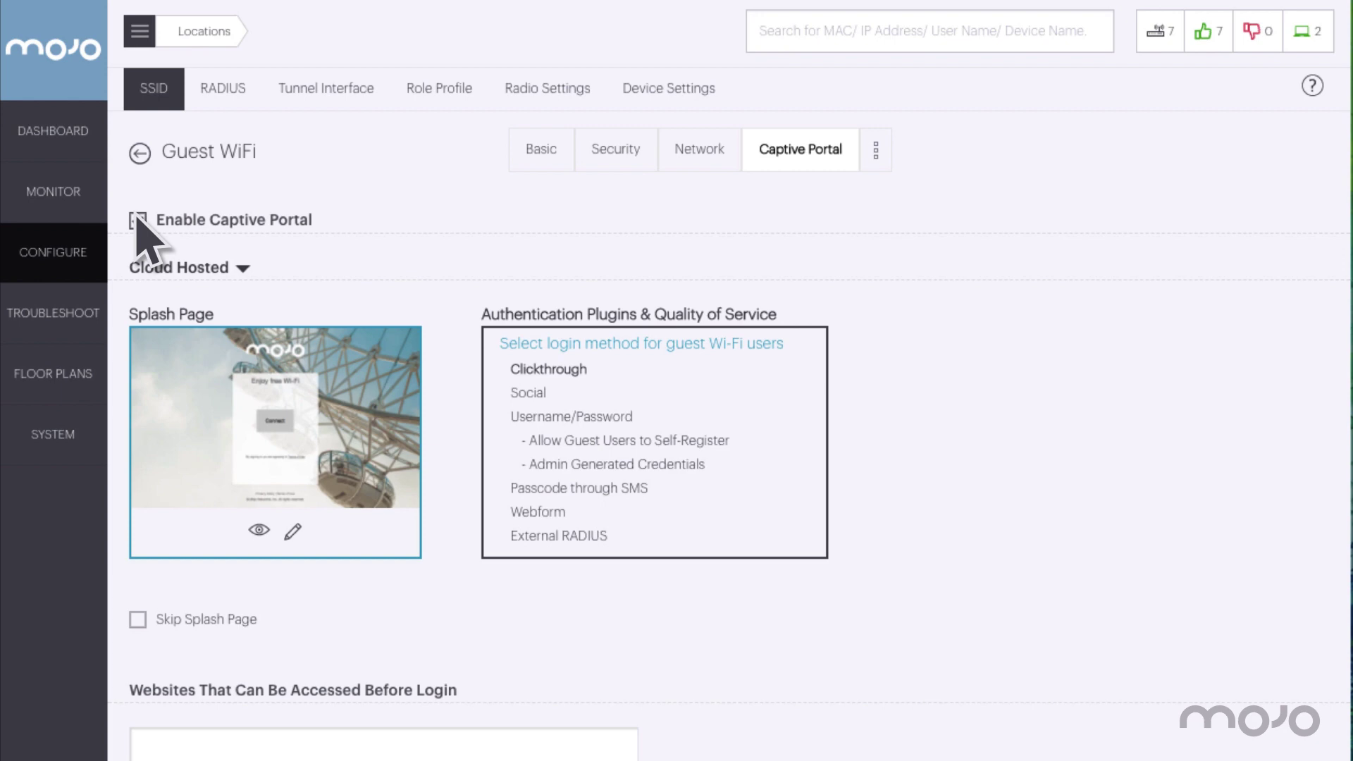
left_click(623, 440)
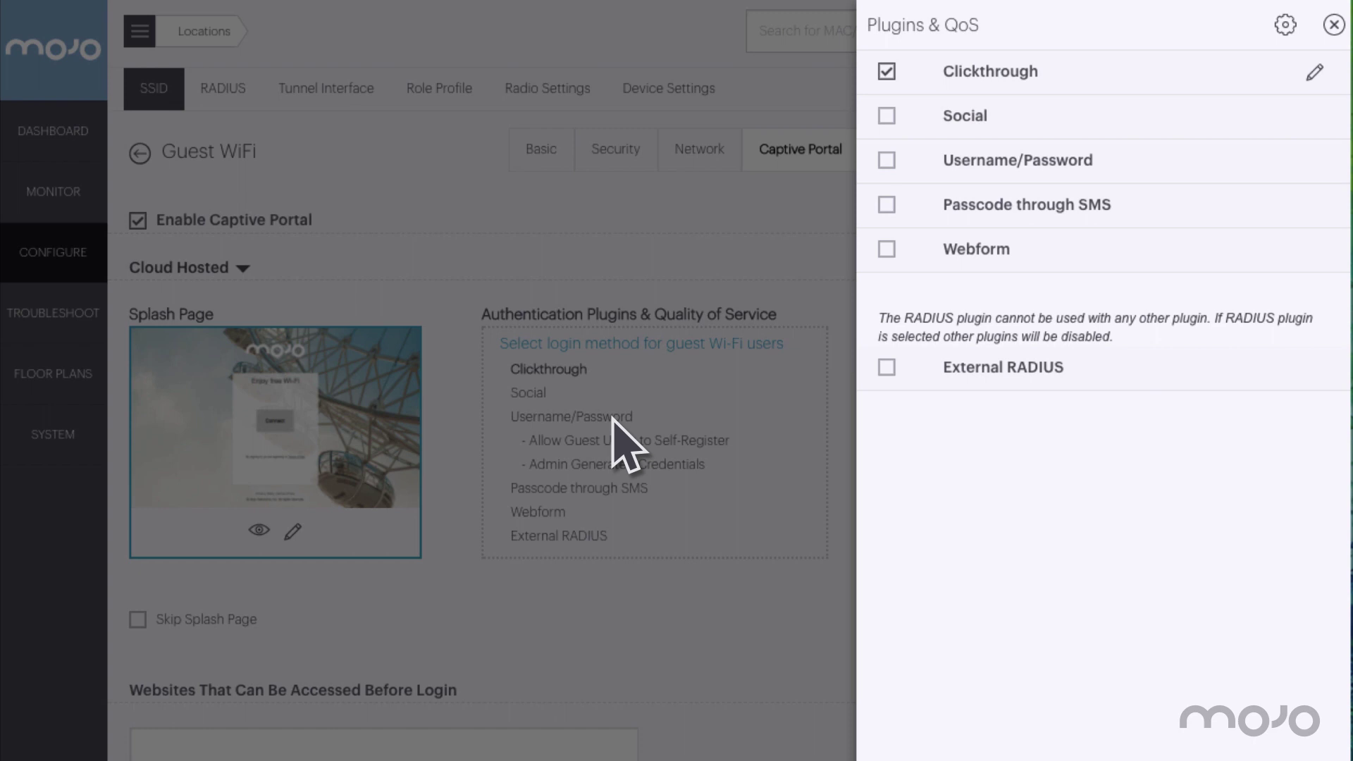
Step: Allow Facebook, Twitter, LinkedIn and username/password logins with Free & Paid Wi-Fi self-registration
left_click(887, 116)
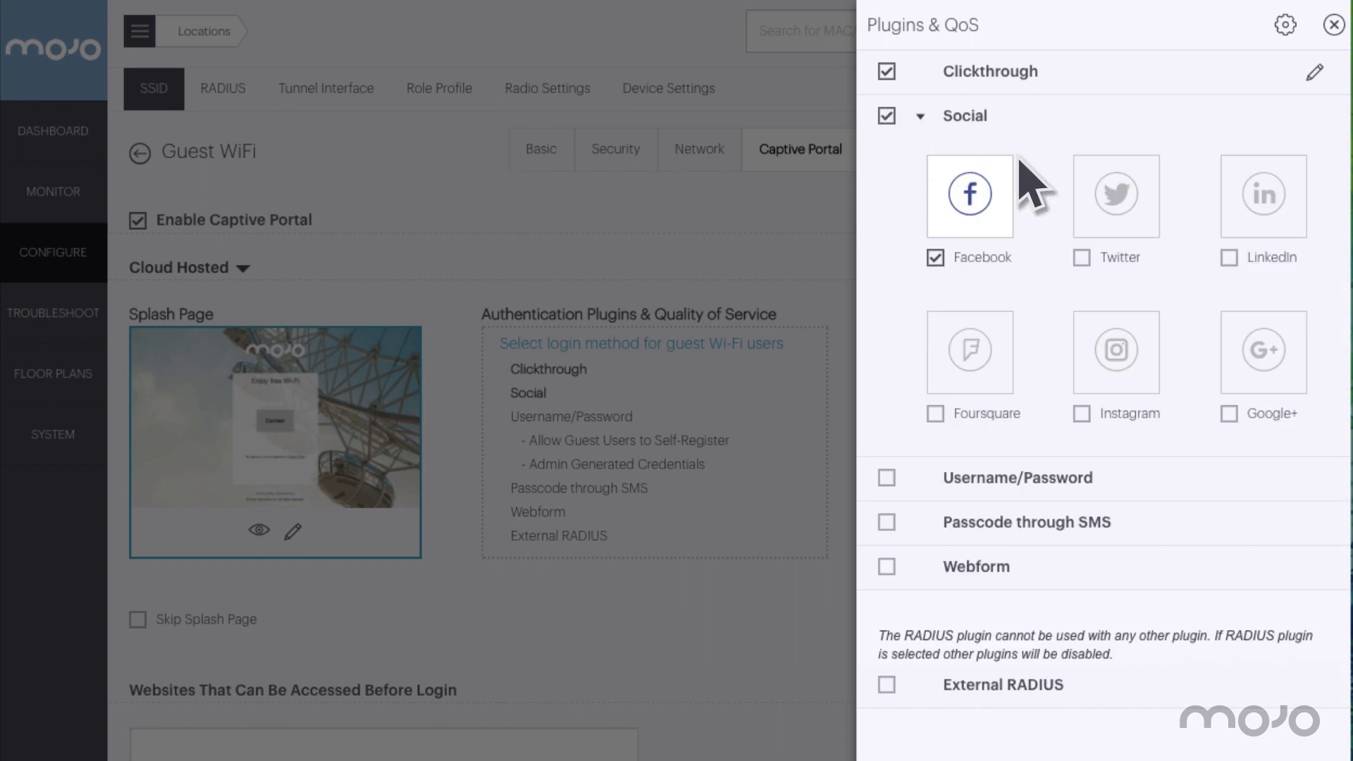
left_click(1120, 212)
left_click(1277, 215)
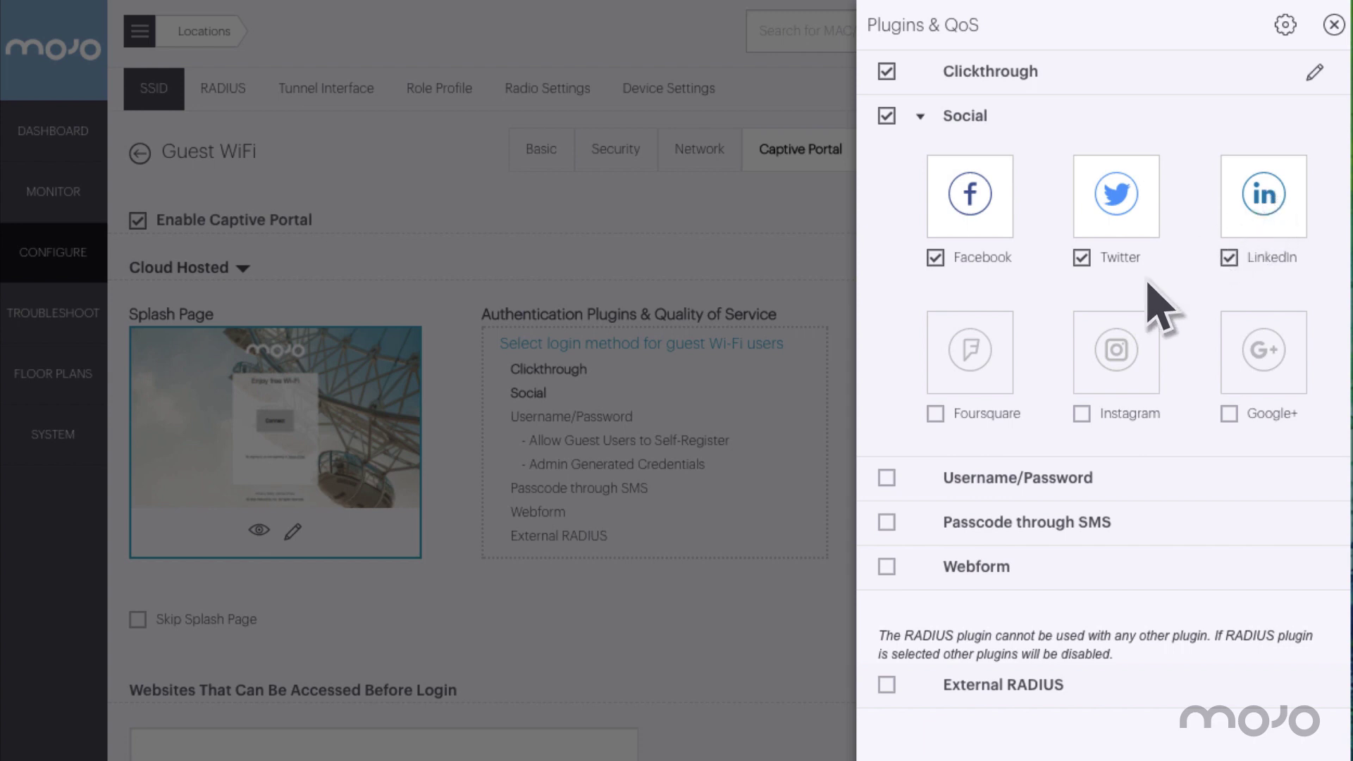
left_click(886, 479)
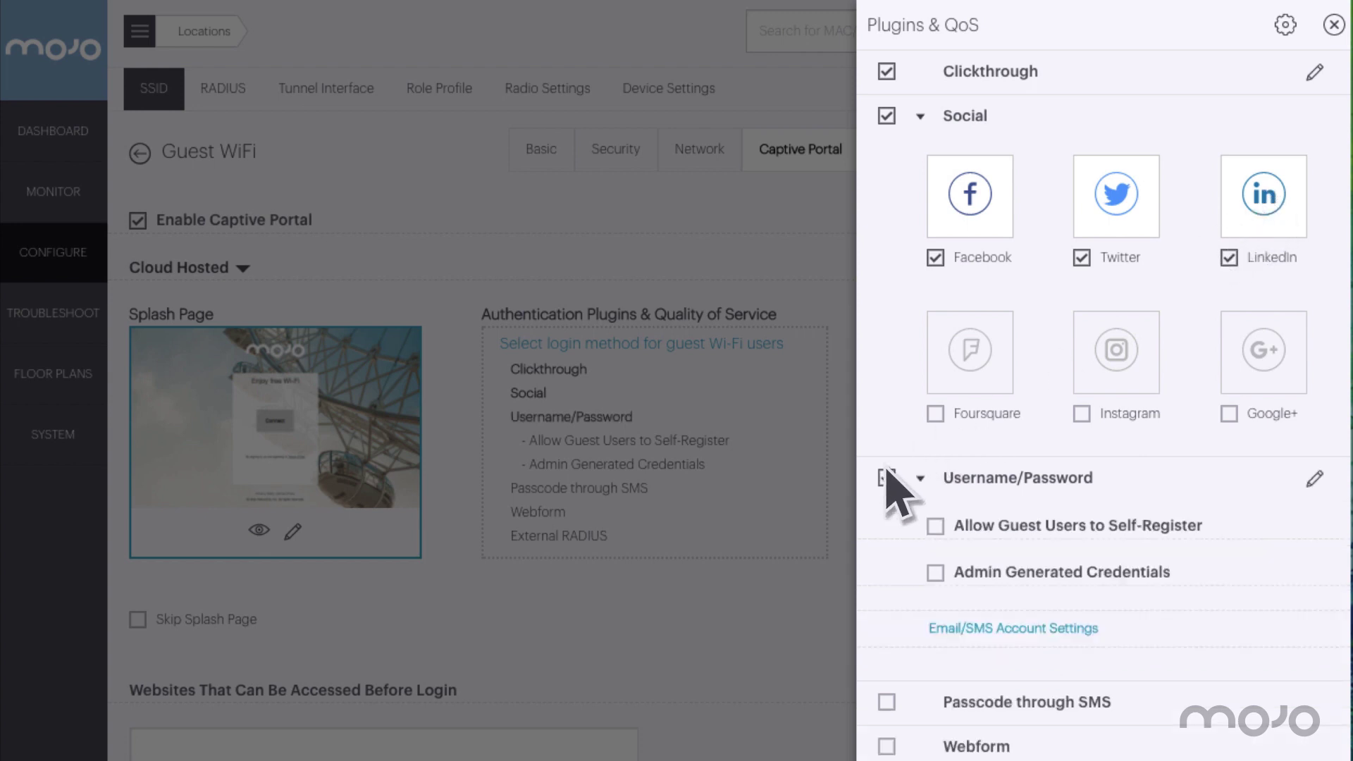
left_click(935, 525)
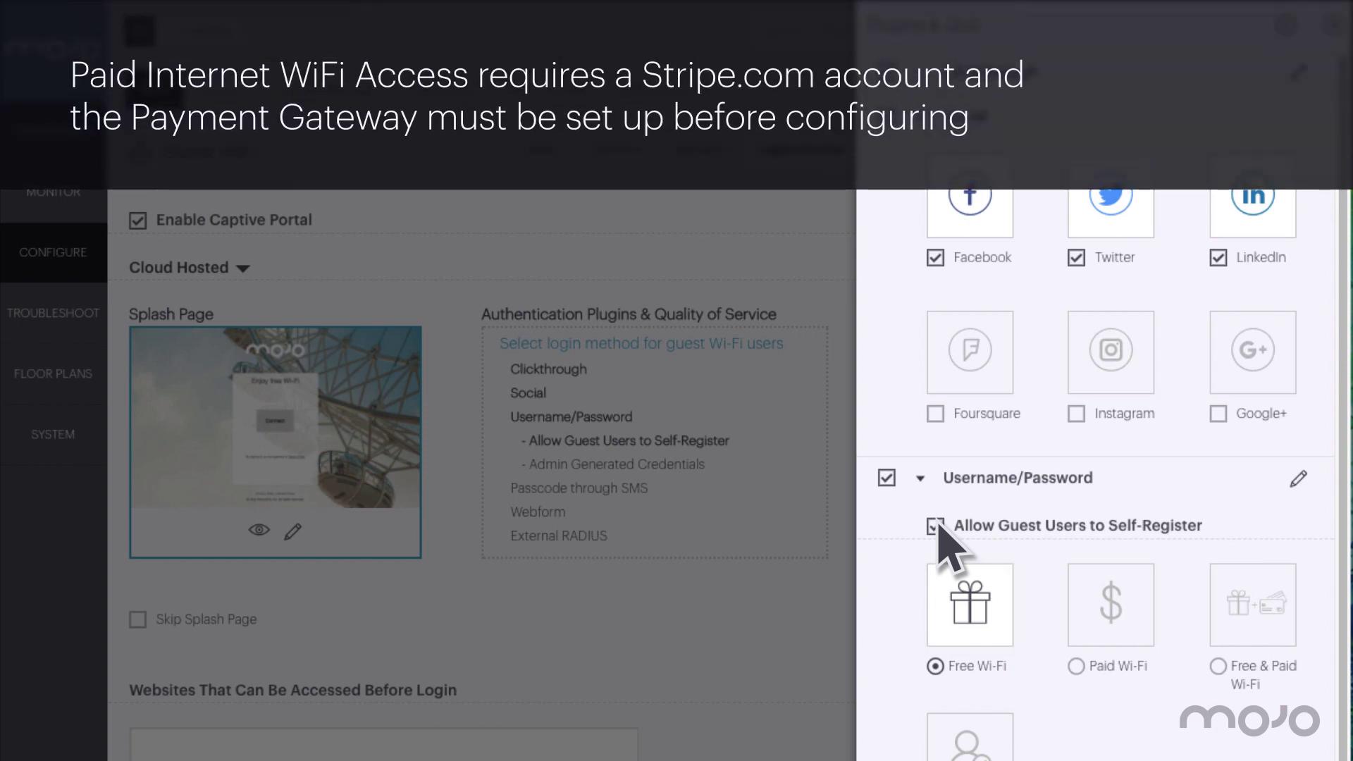
left_click(1265, 611)
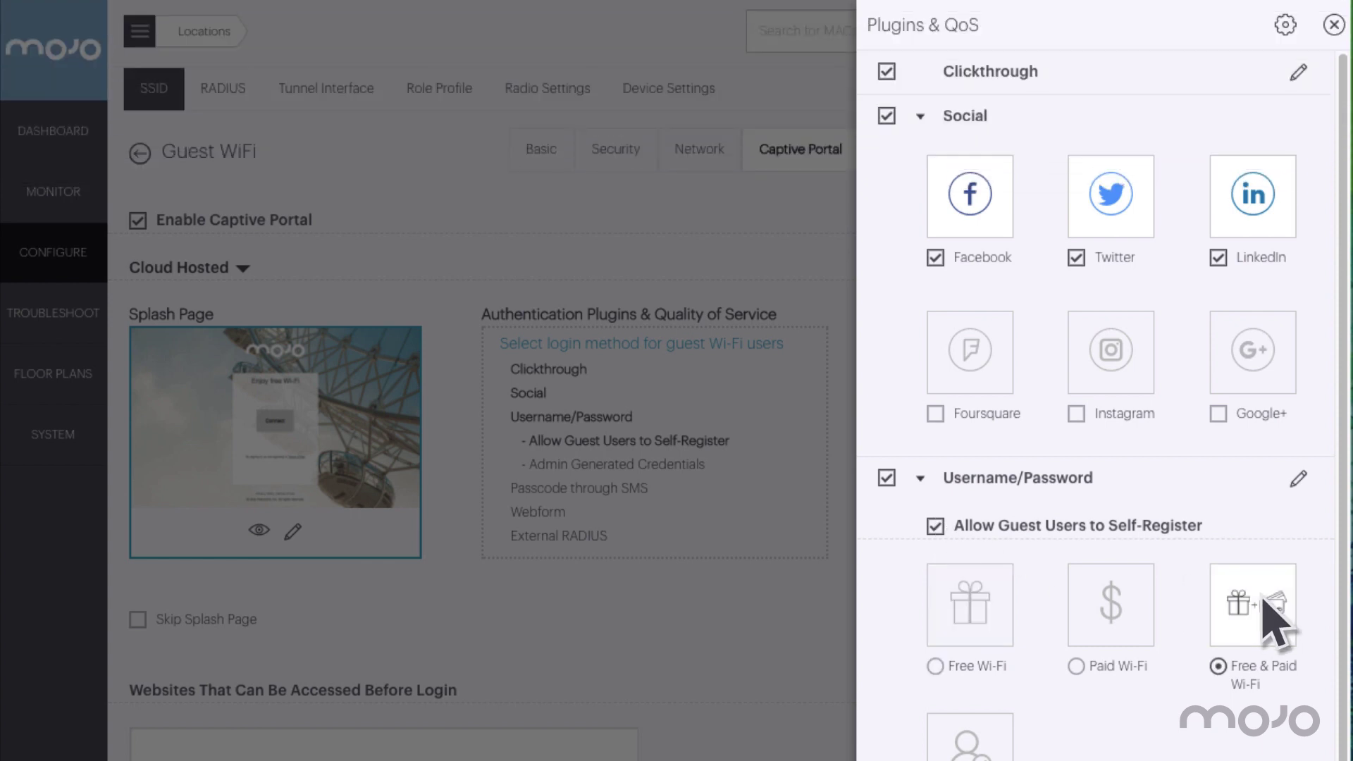
Step: Give guests 1 free hour of Wi-Fi, renewed every 1 day
left_click(1261, 600)
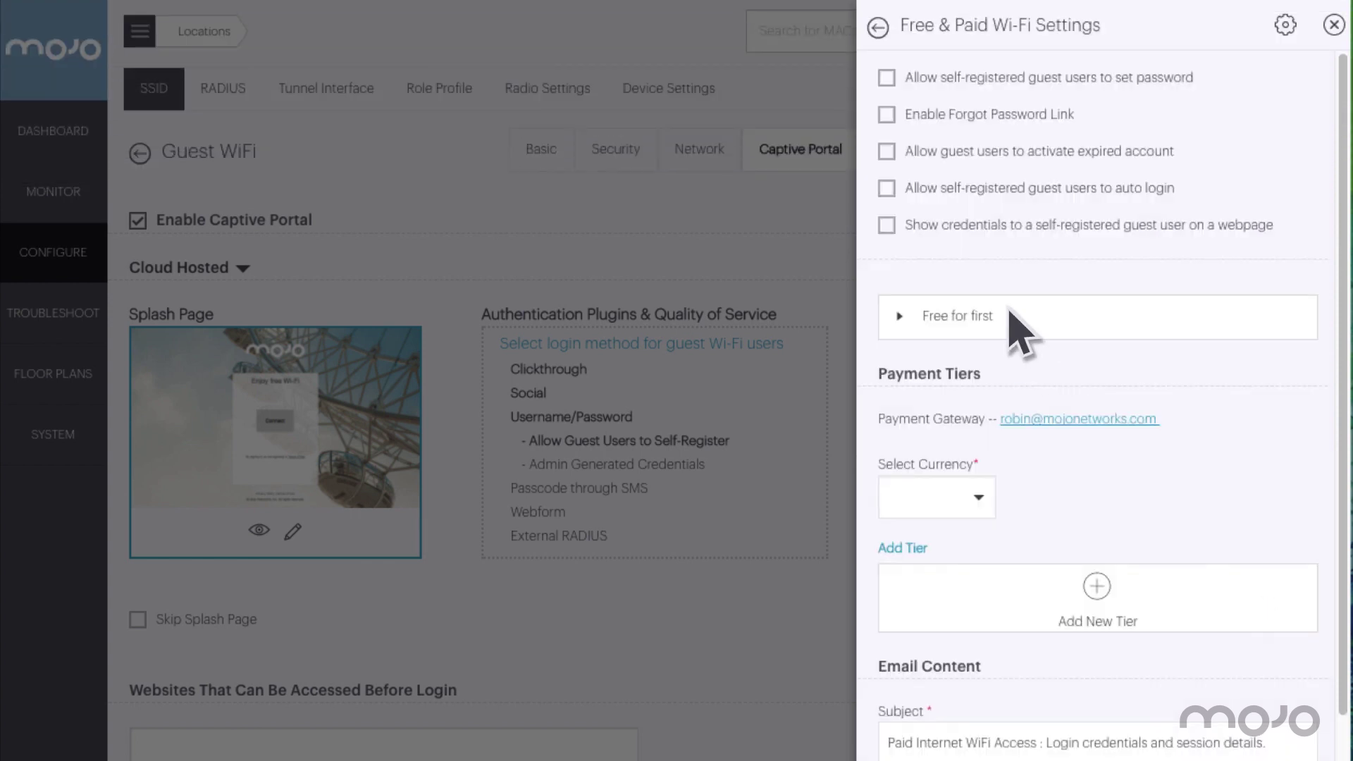
left_click(1011, 315)
left_click(944, 400)
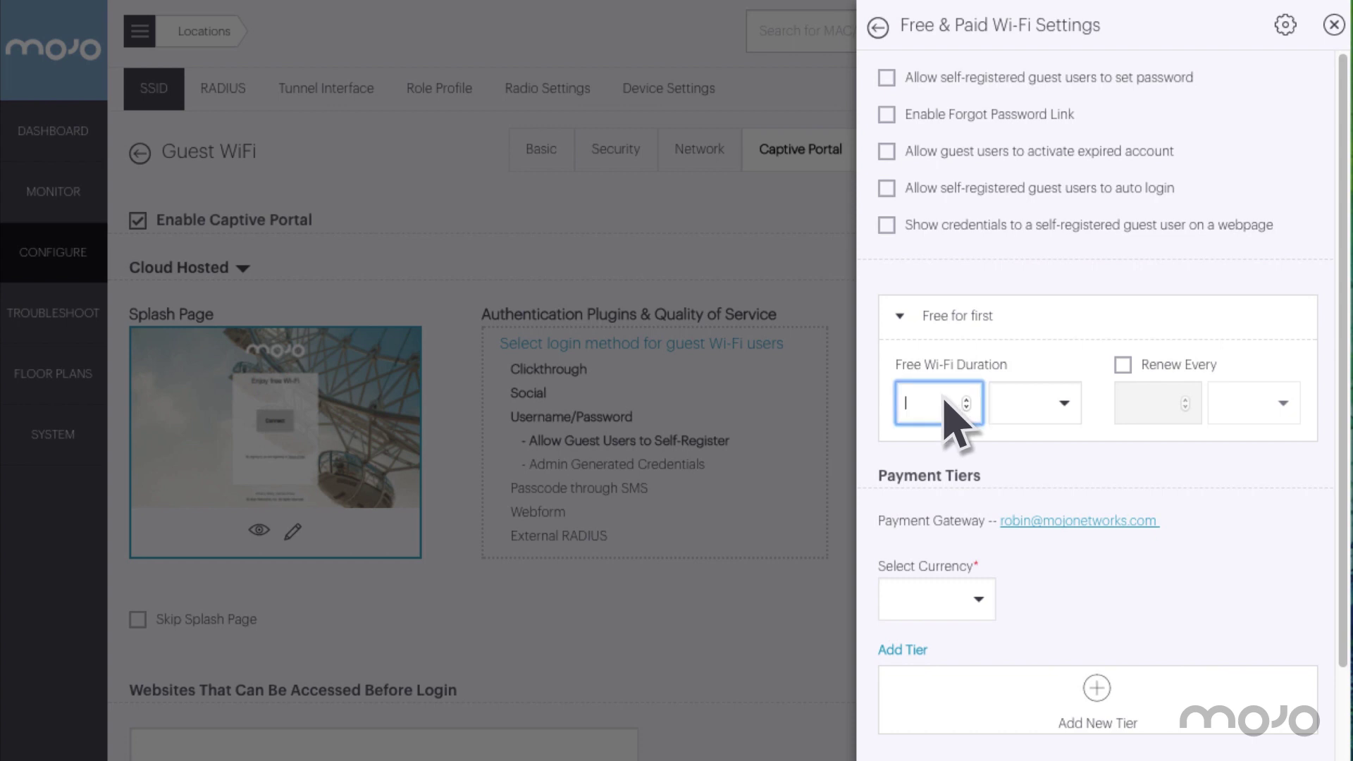
type("1")
left_click(1045, 402)
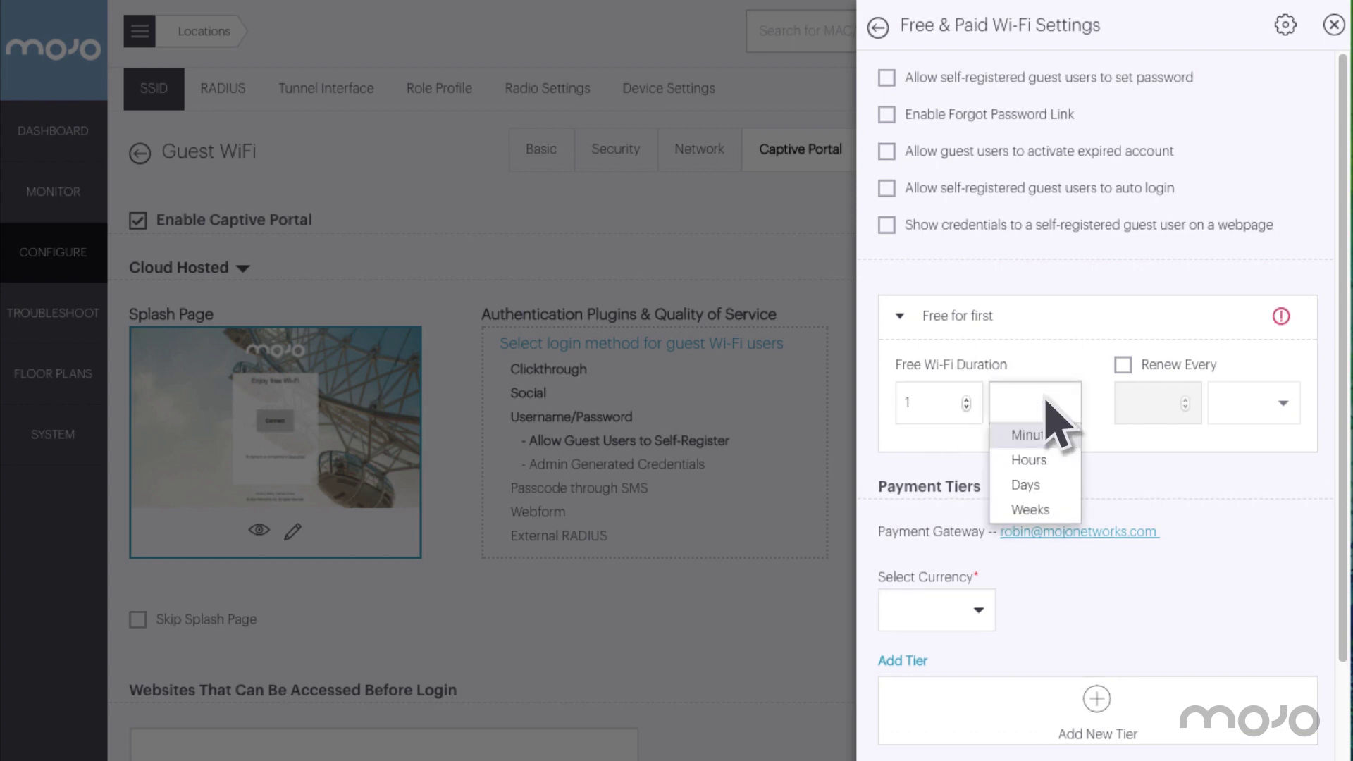
key("Down")
key("Return")
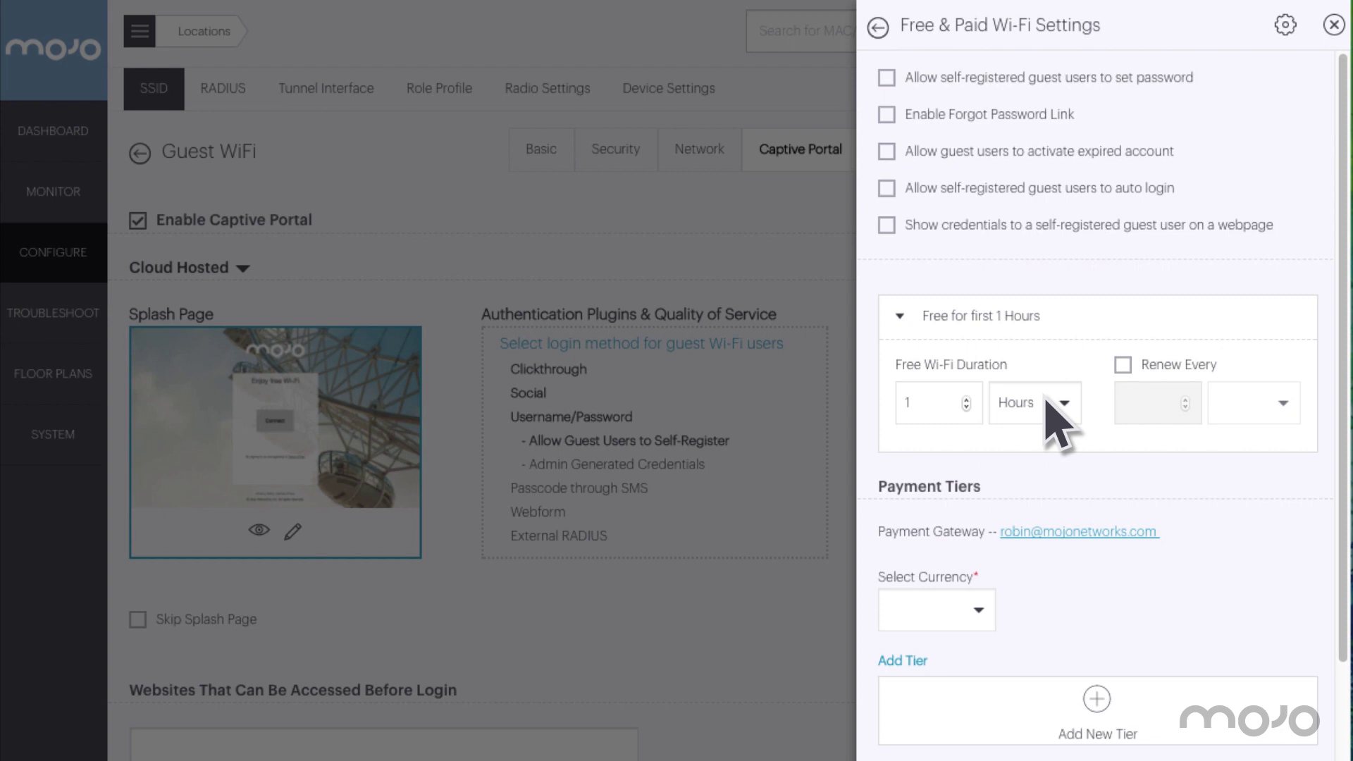
left_click(1124, 365)
left_click(1166, 408)
type("1")
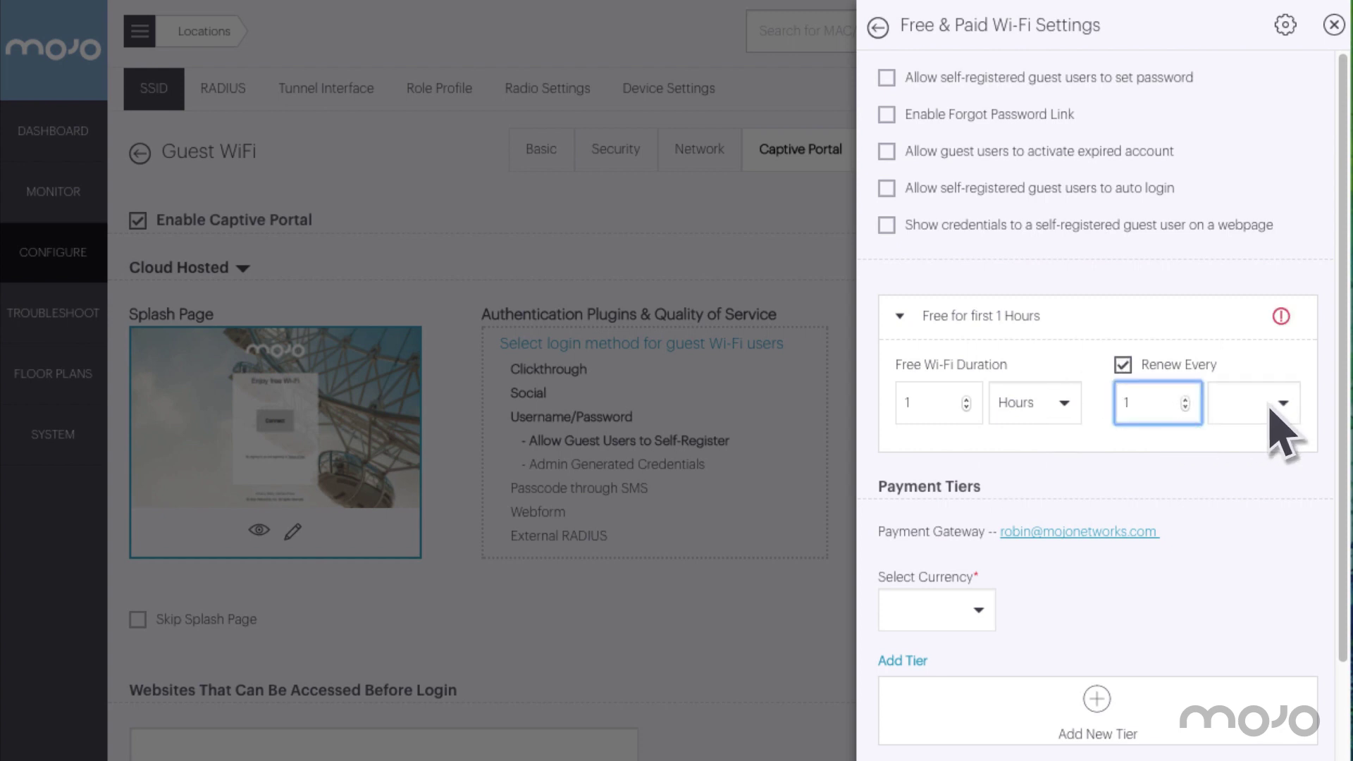
left_click(1272, 415)
left_click(1275, 484)
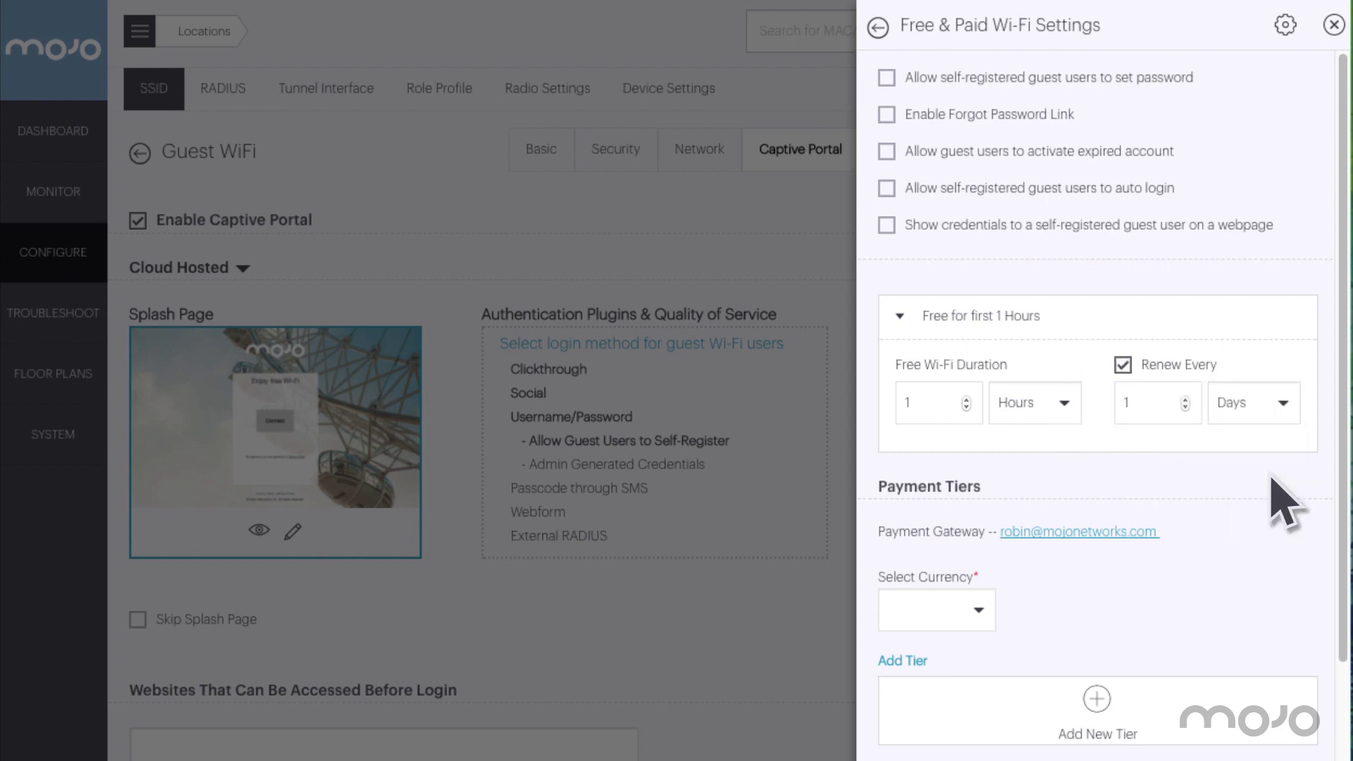
Step: Choose USD currency and add a first paid tier: 2 for 4 Hours
scroll(1283, 502, "down", 4)
left_click(960, 356)
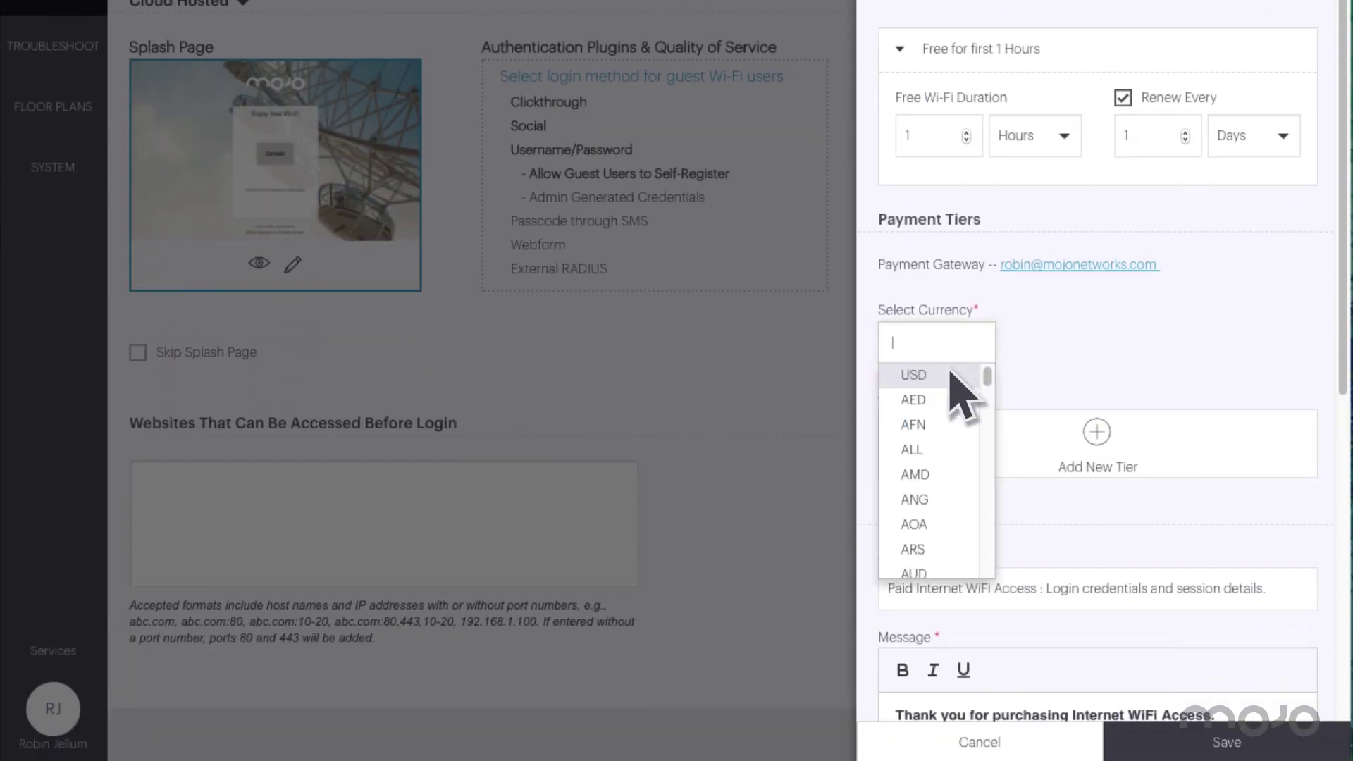
left_click(960, 377)
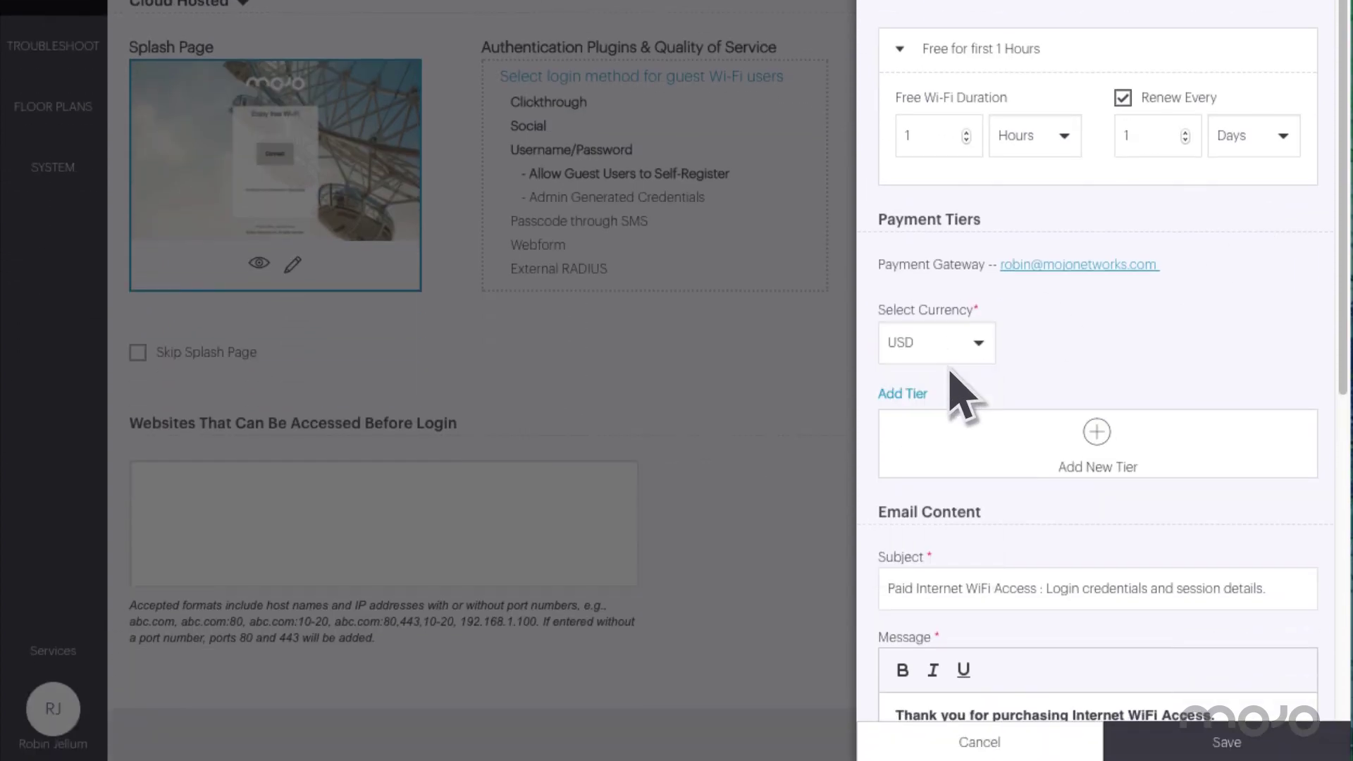
left_click(1101, 444)
left_click(1104, 436)
left_click(982, 535)
type("2")
left_click(1091, 525)
type("4")
left_click(1248, 521)
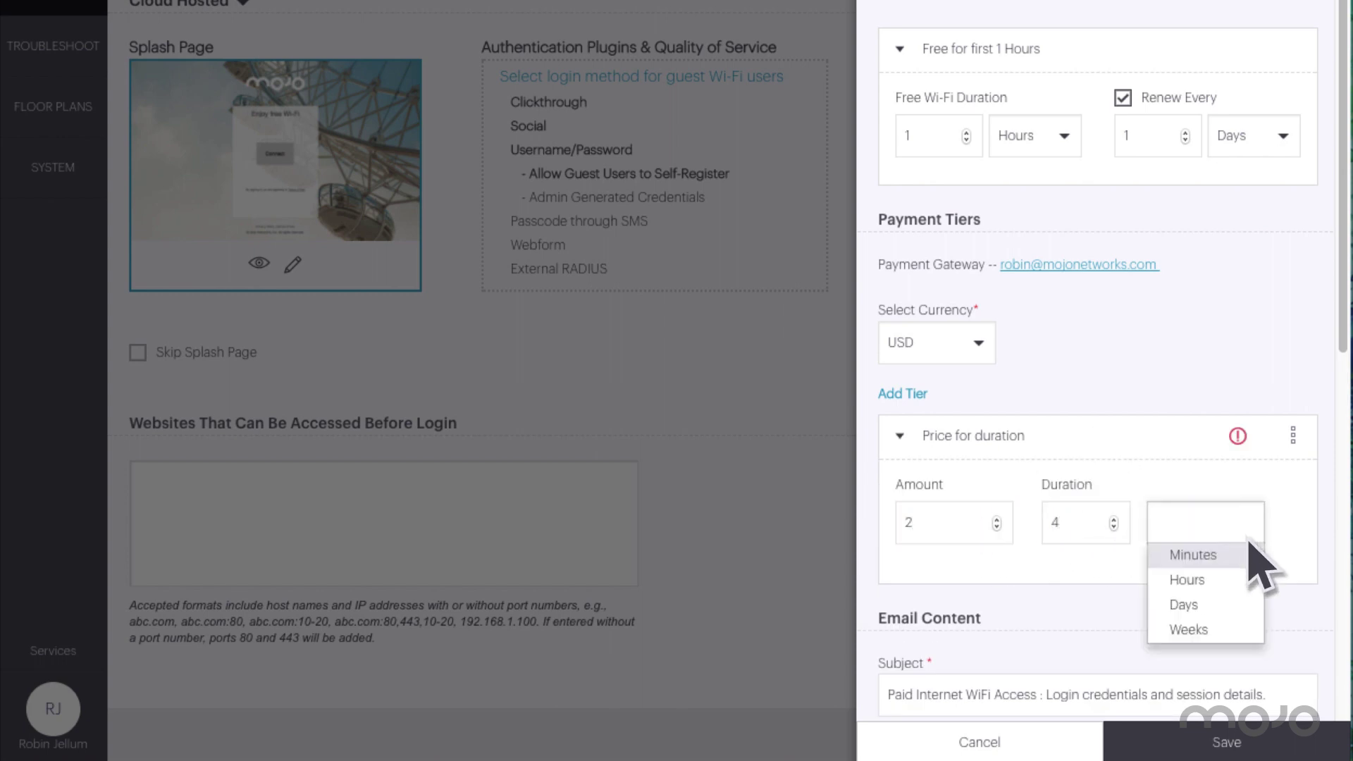
left_click(1249, 582)
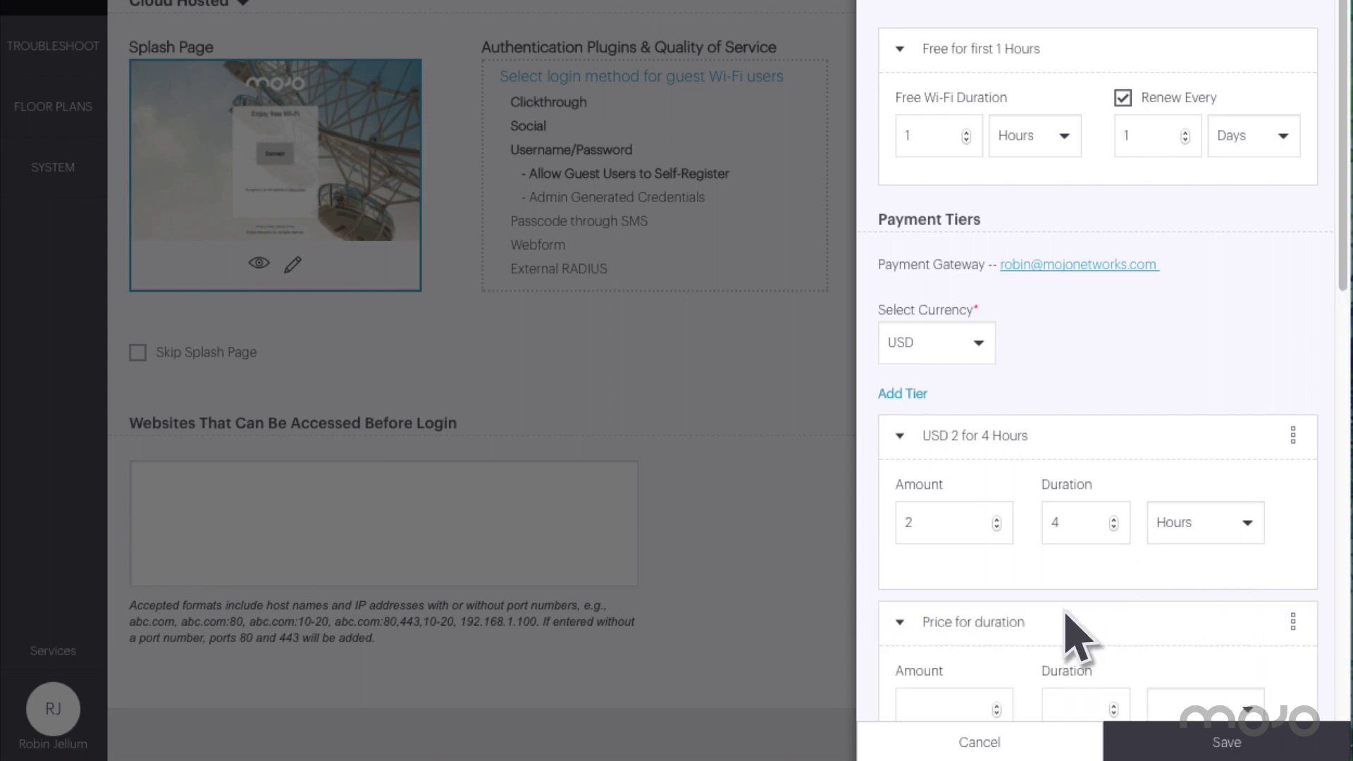
Step: Add a second paid tier of 5 for 8 Hours and save the portal settings
left_click(971, 696)
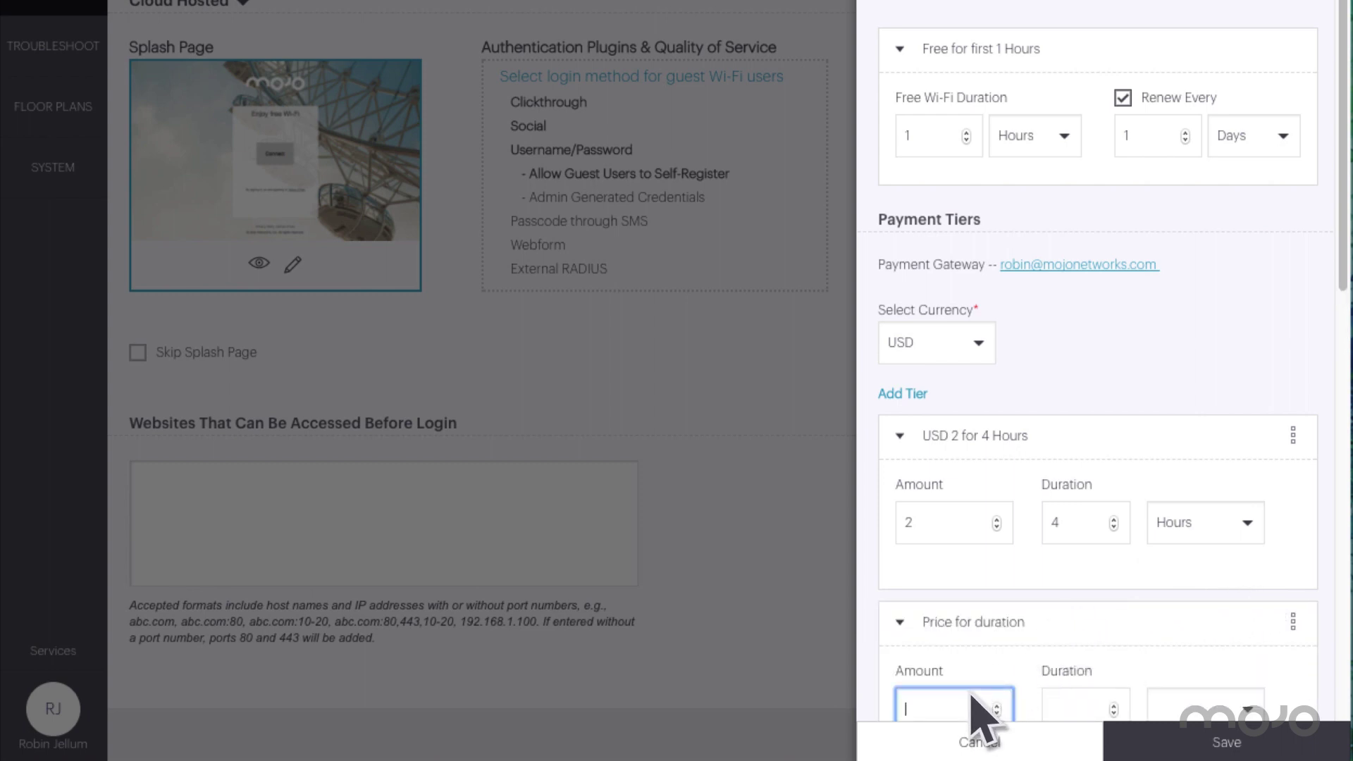
type("5")
left_click(1083, 701)
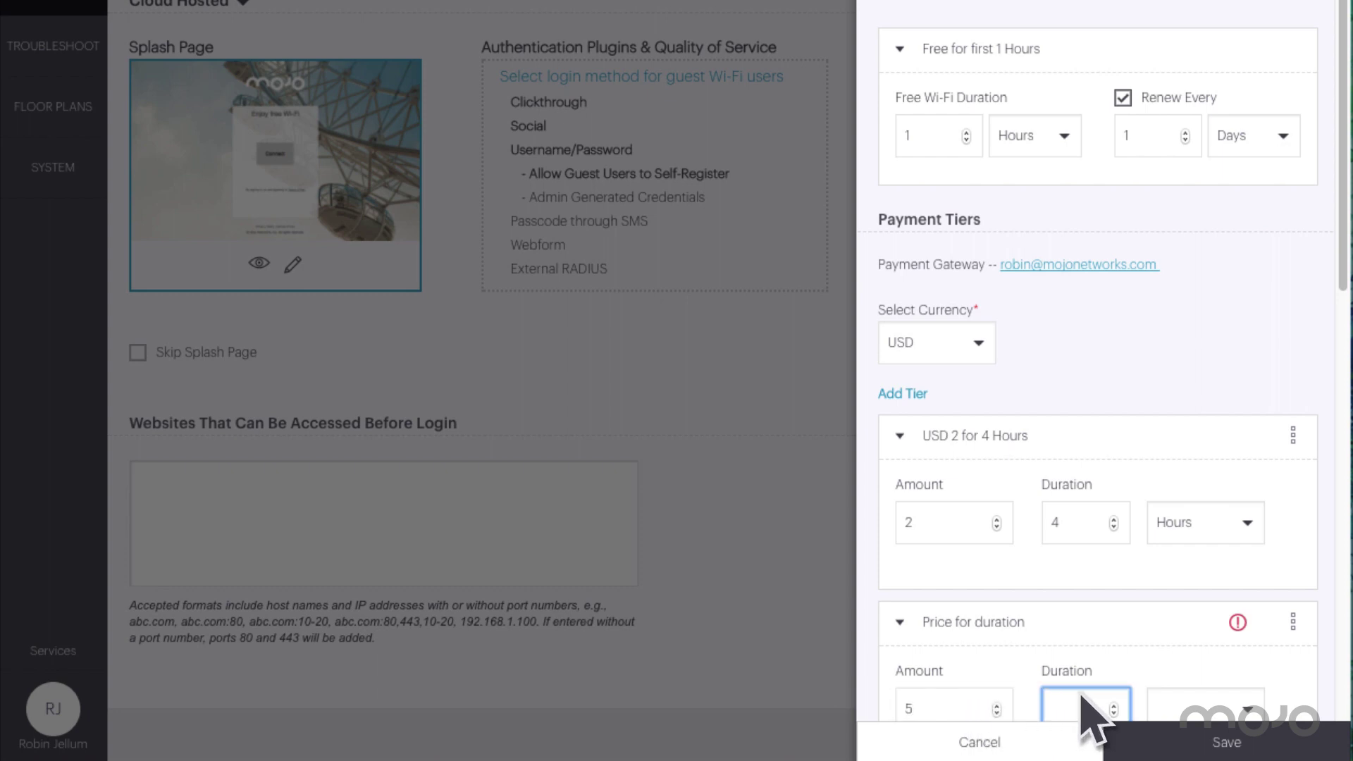
type("8")
left_click(1231, 699)
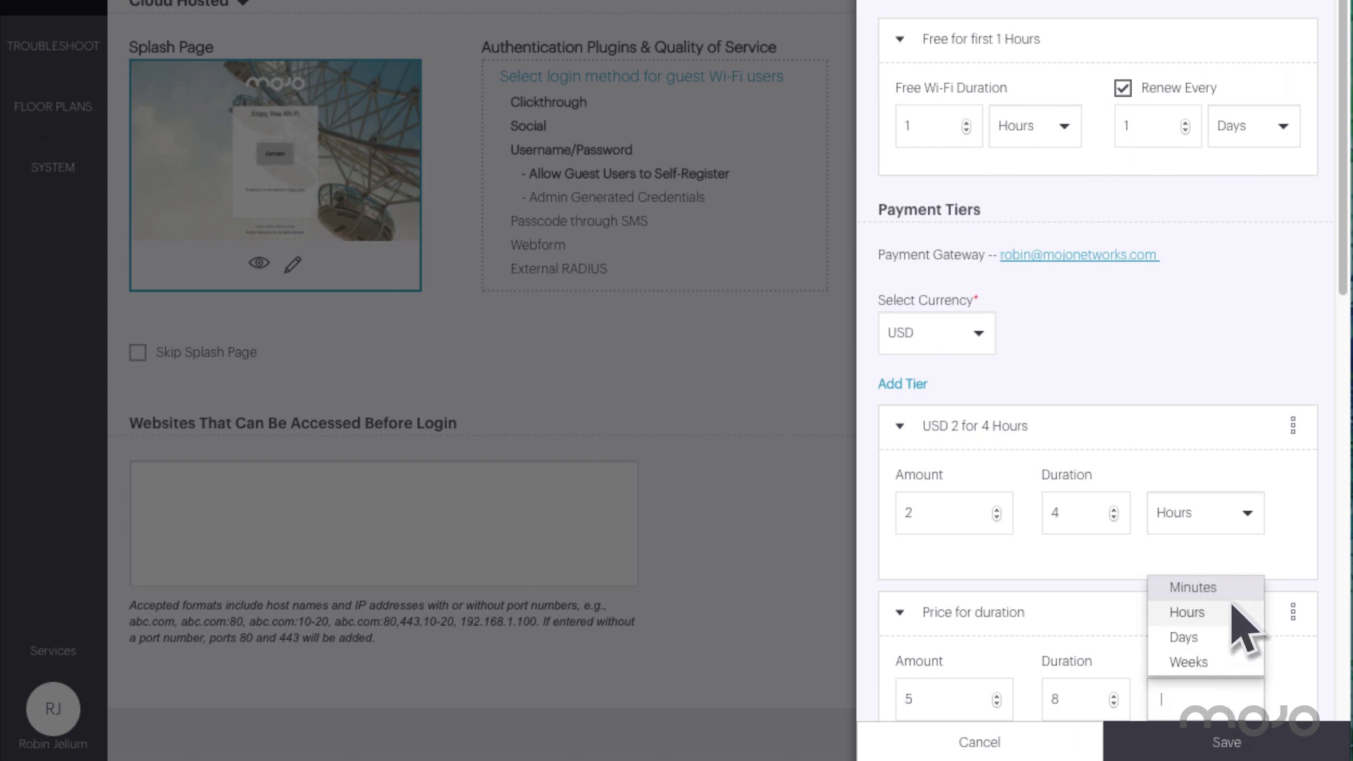
left_click(1233, 609)
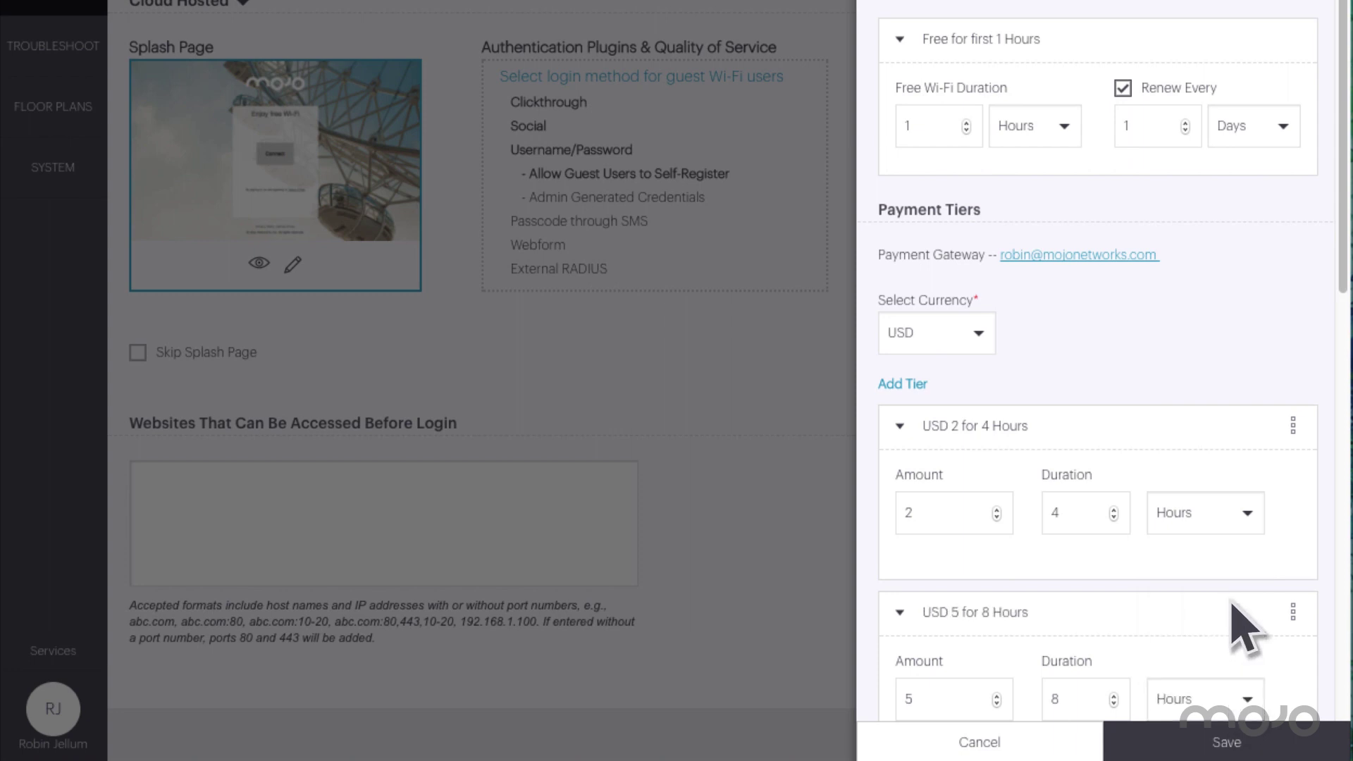
left_click(1259, 733)
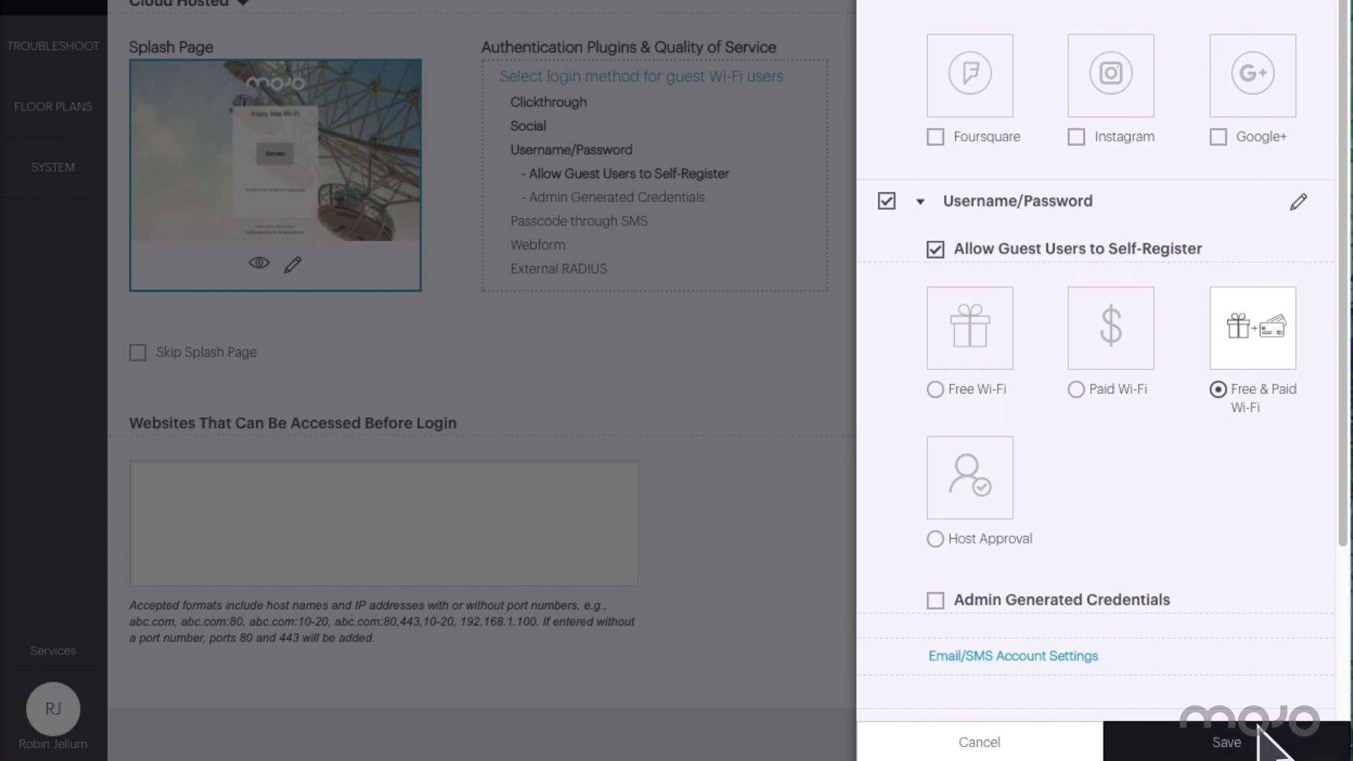
left_click(1213, 737)
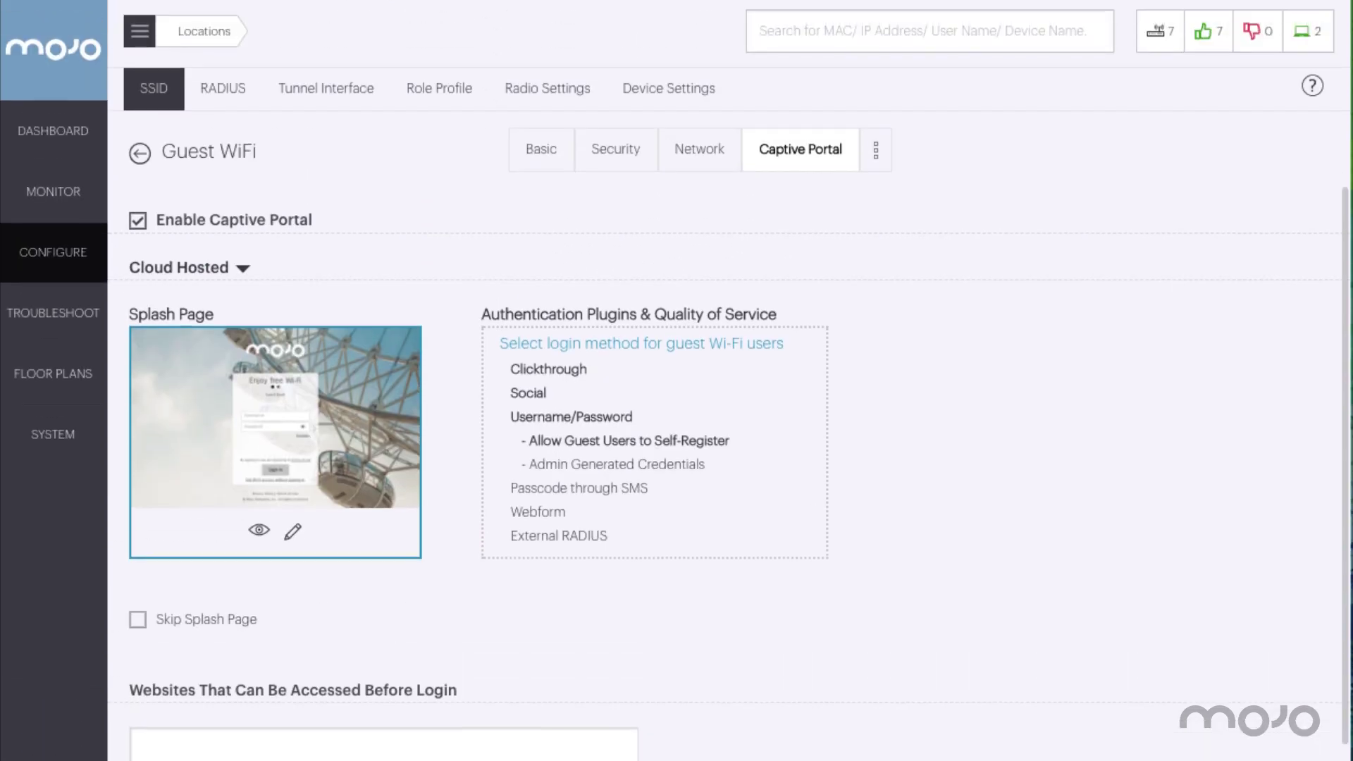
Step: Preview the splash page and its social login slide, then save and start turning the SSID on
left_click(326, 383)
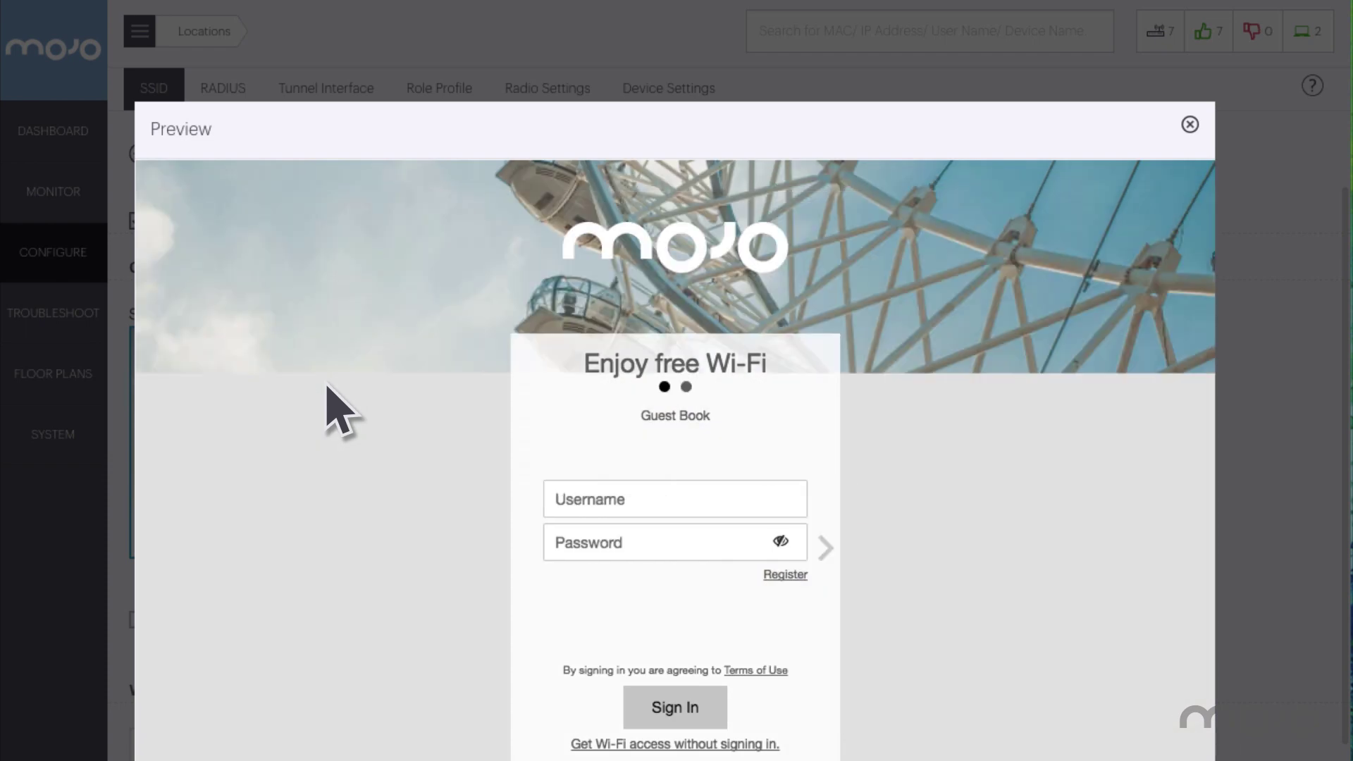
left_click(685, 386)
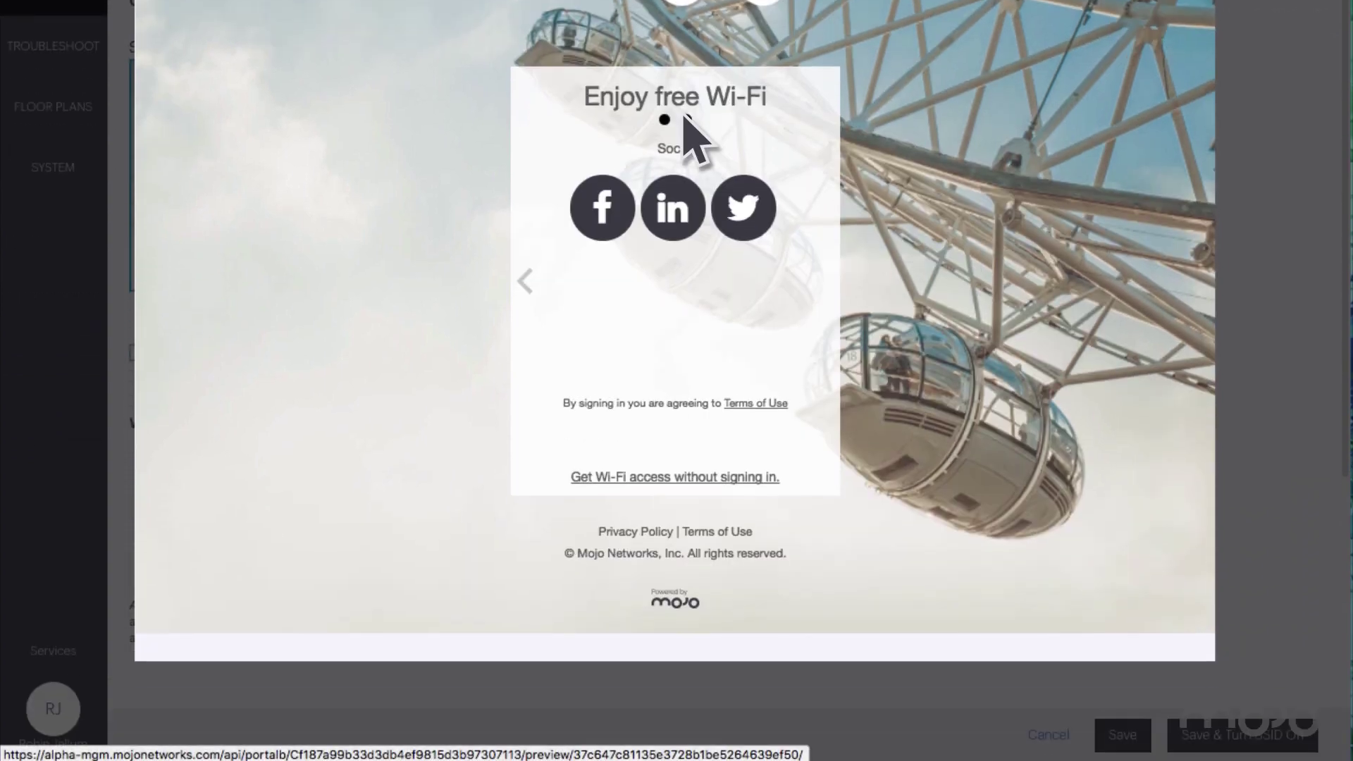
key("Escape")
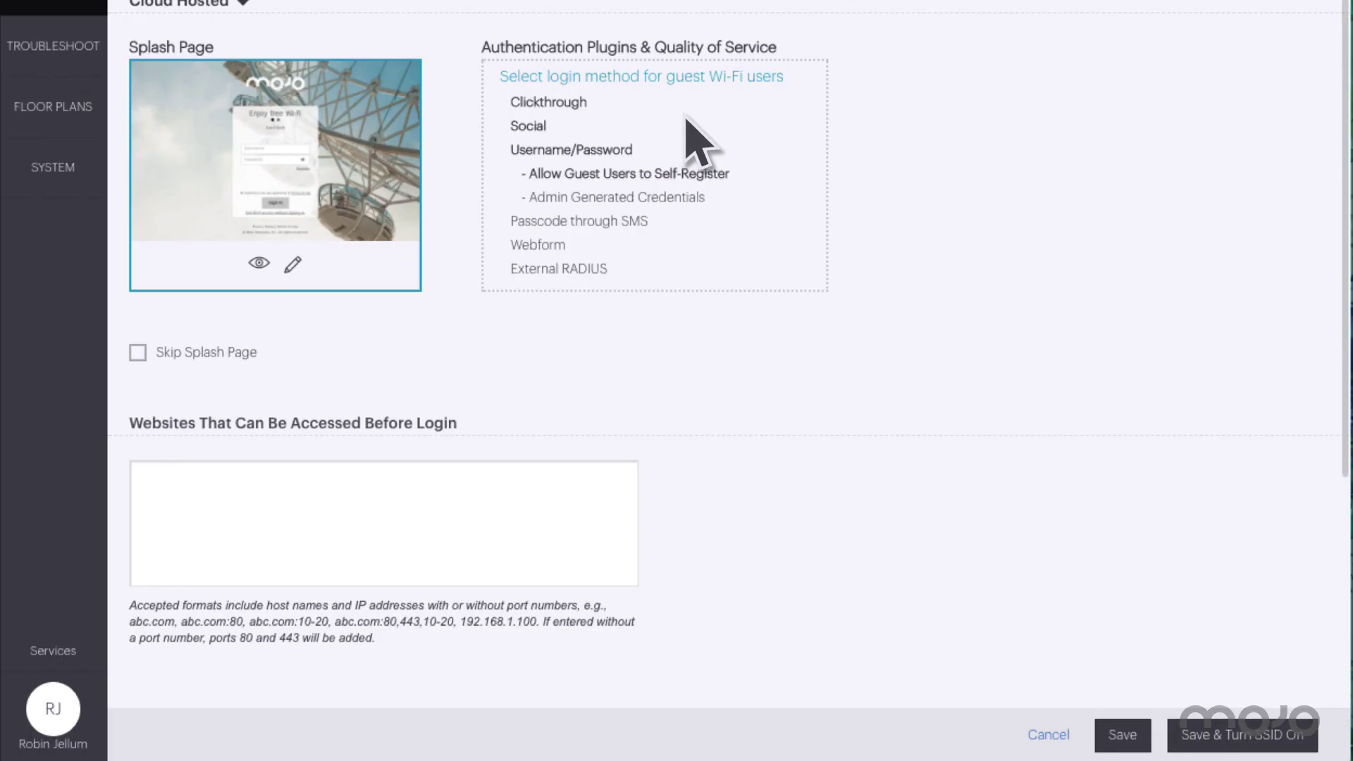
left_click(1234, 733)
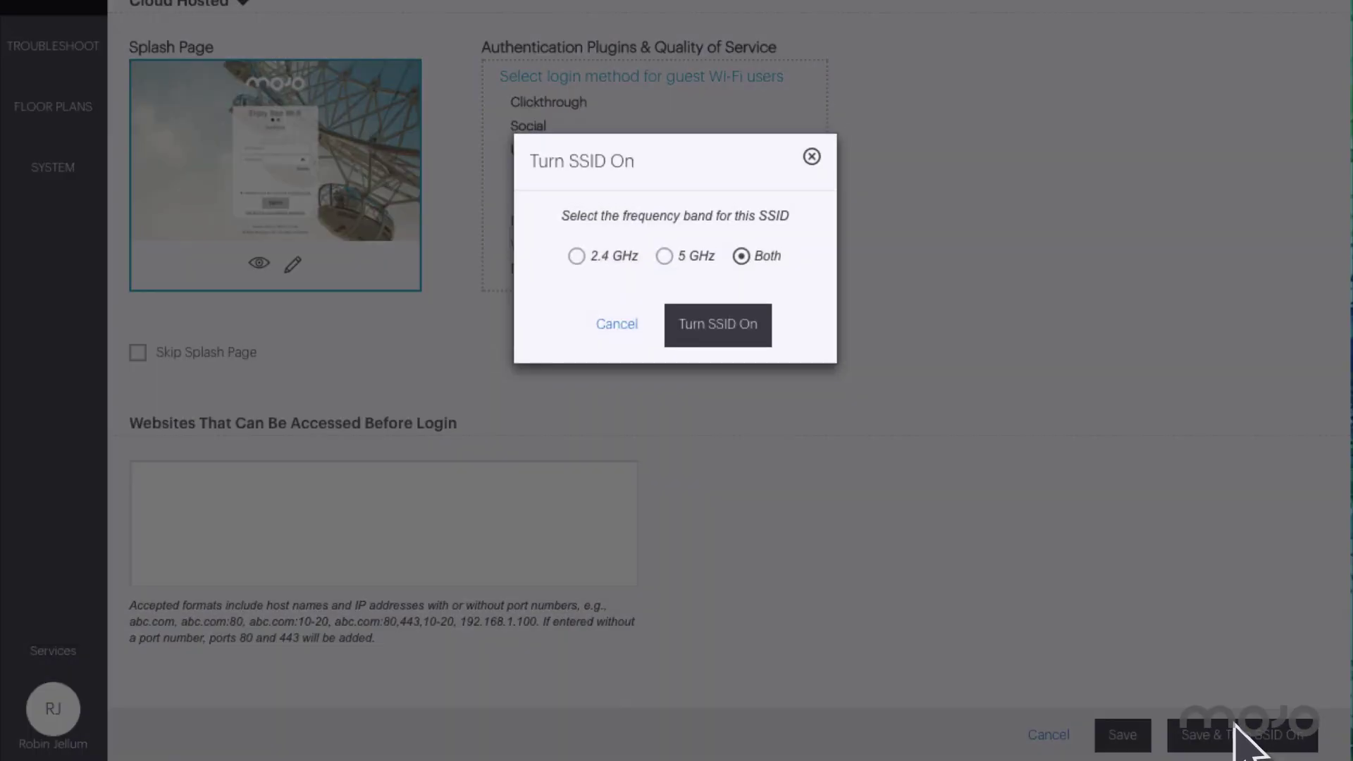
Step: Turn Guest WiFi on for both 2.4 GHz and 5 GHz and return to the SSID list
left_click(726, 310)
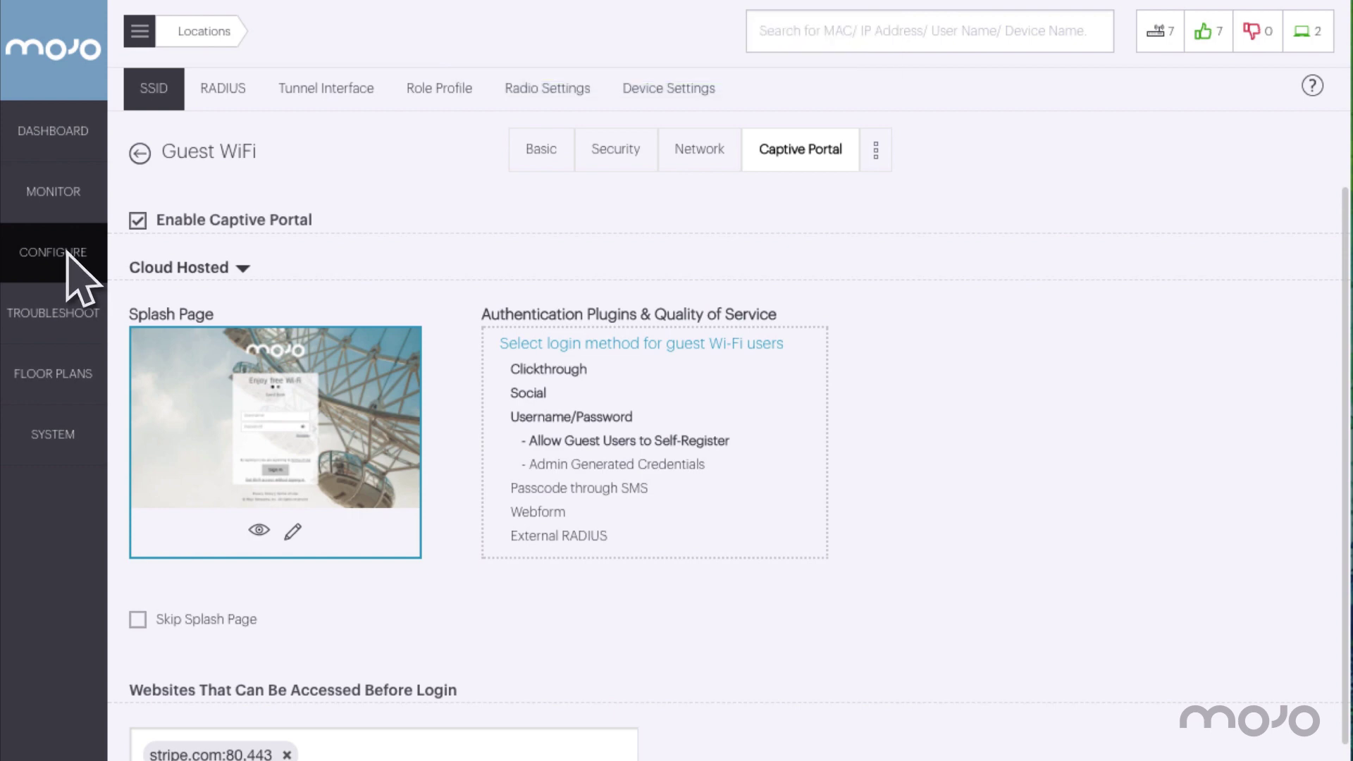
left_click(67, 251)
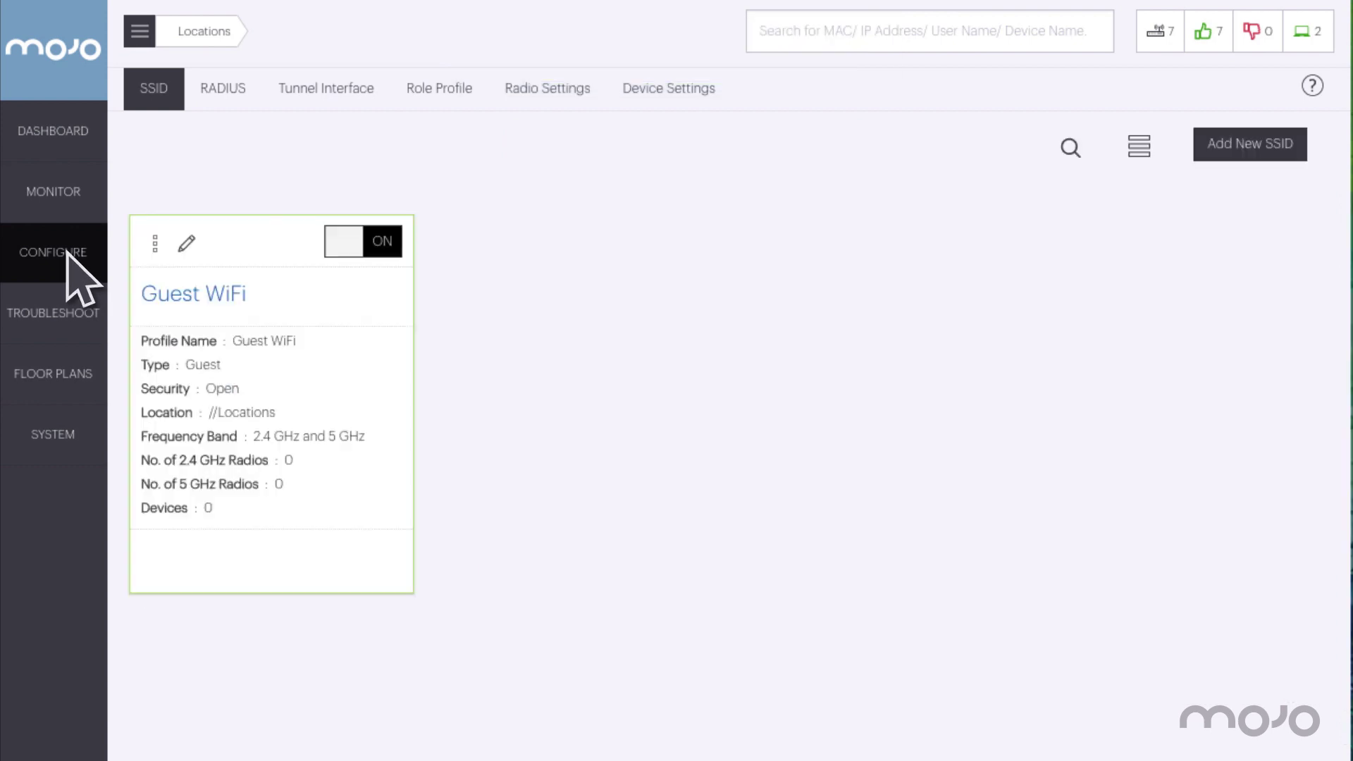